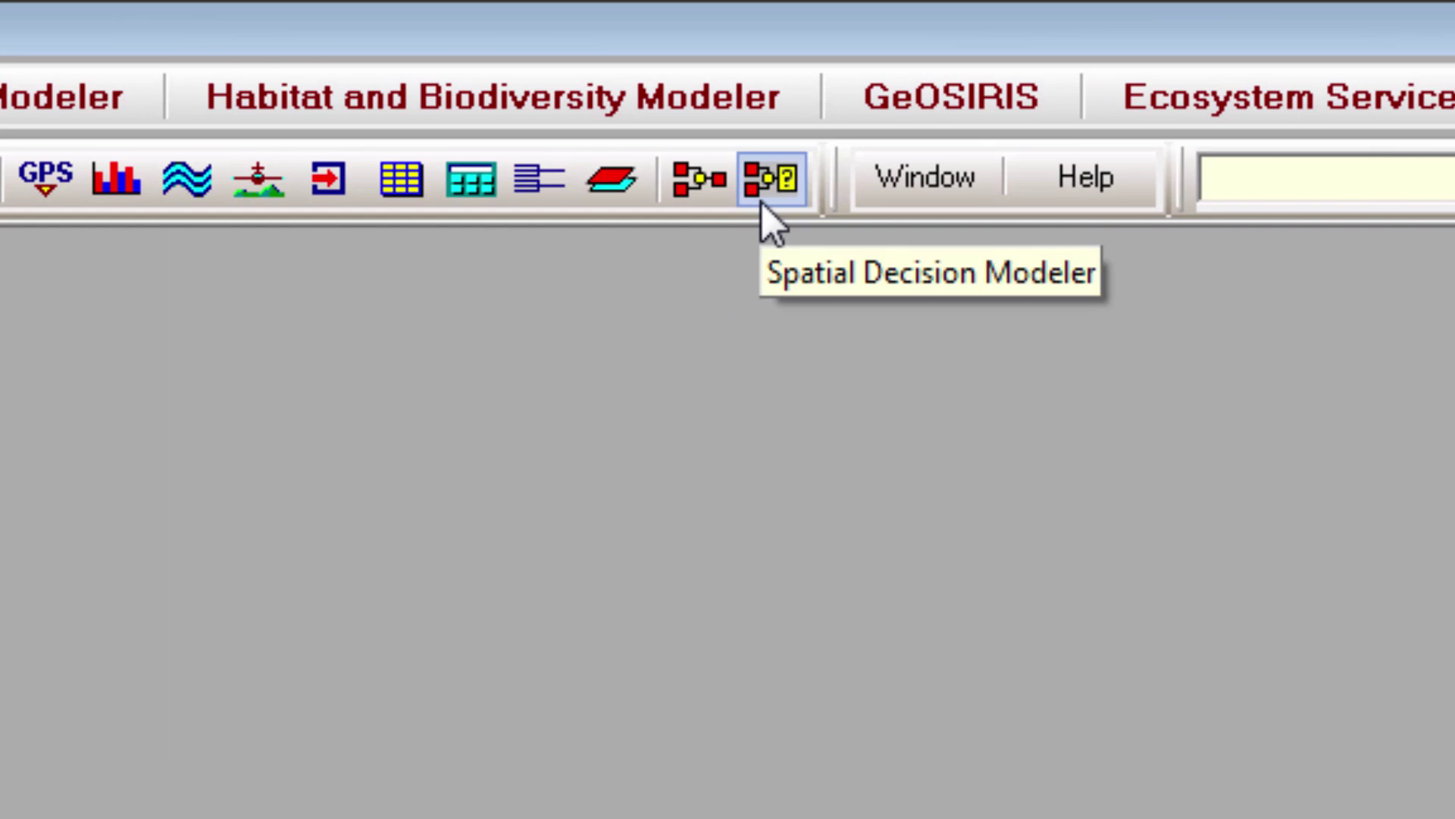
Step: Open the Spatial Decision Modeler full-size and add dist_primary as a decision variable
left_click(763, 197)
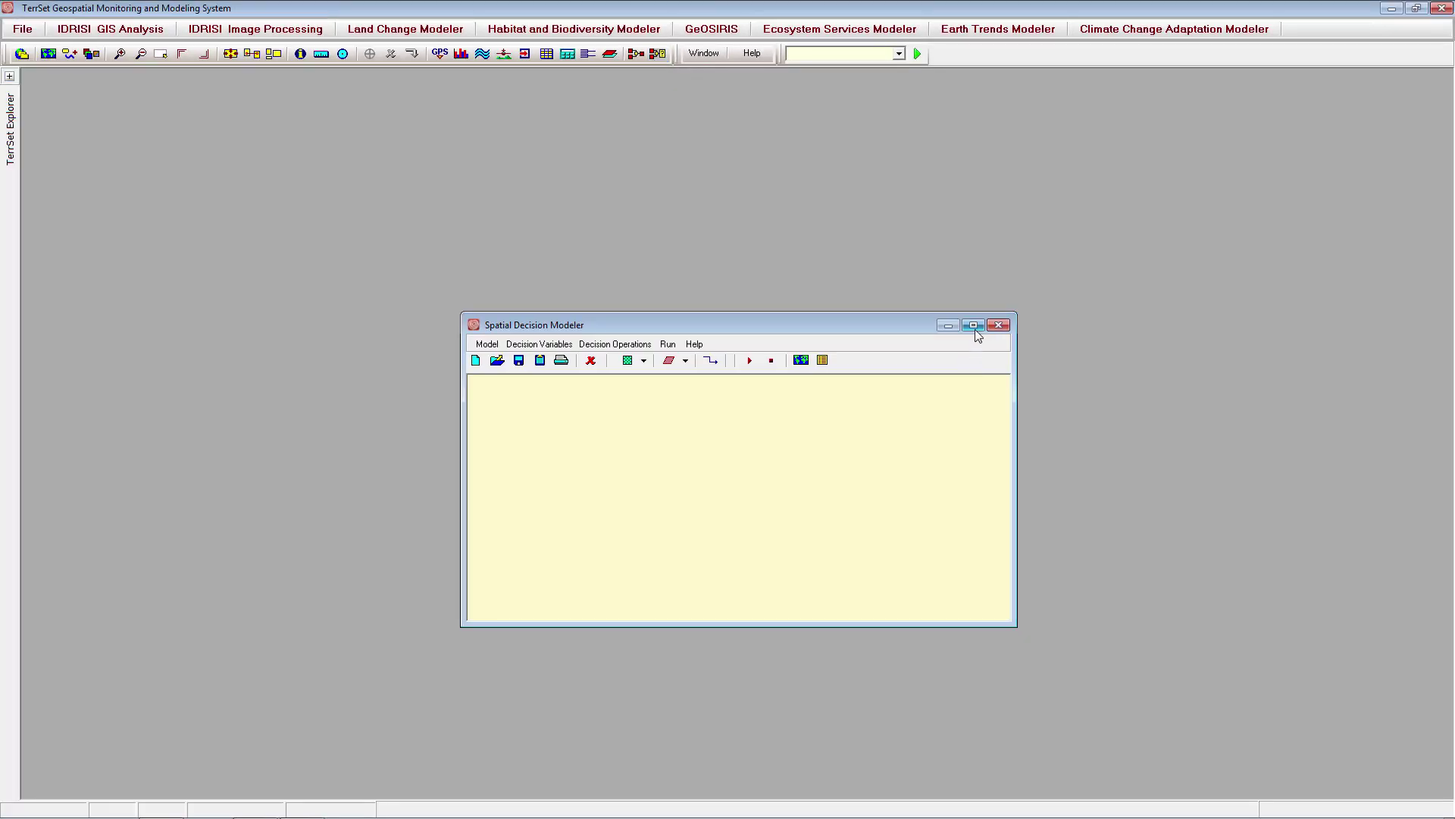
left_click(973, 326)
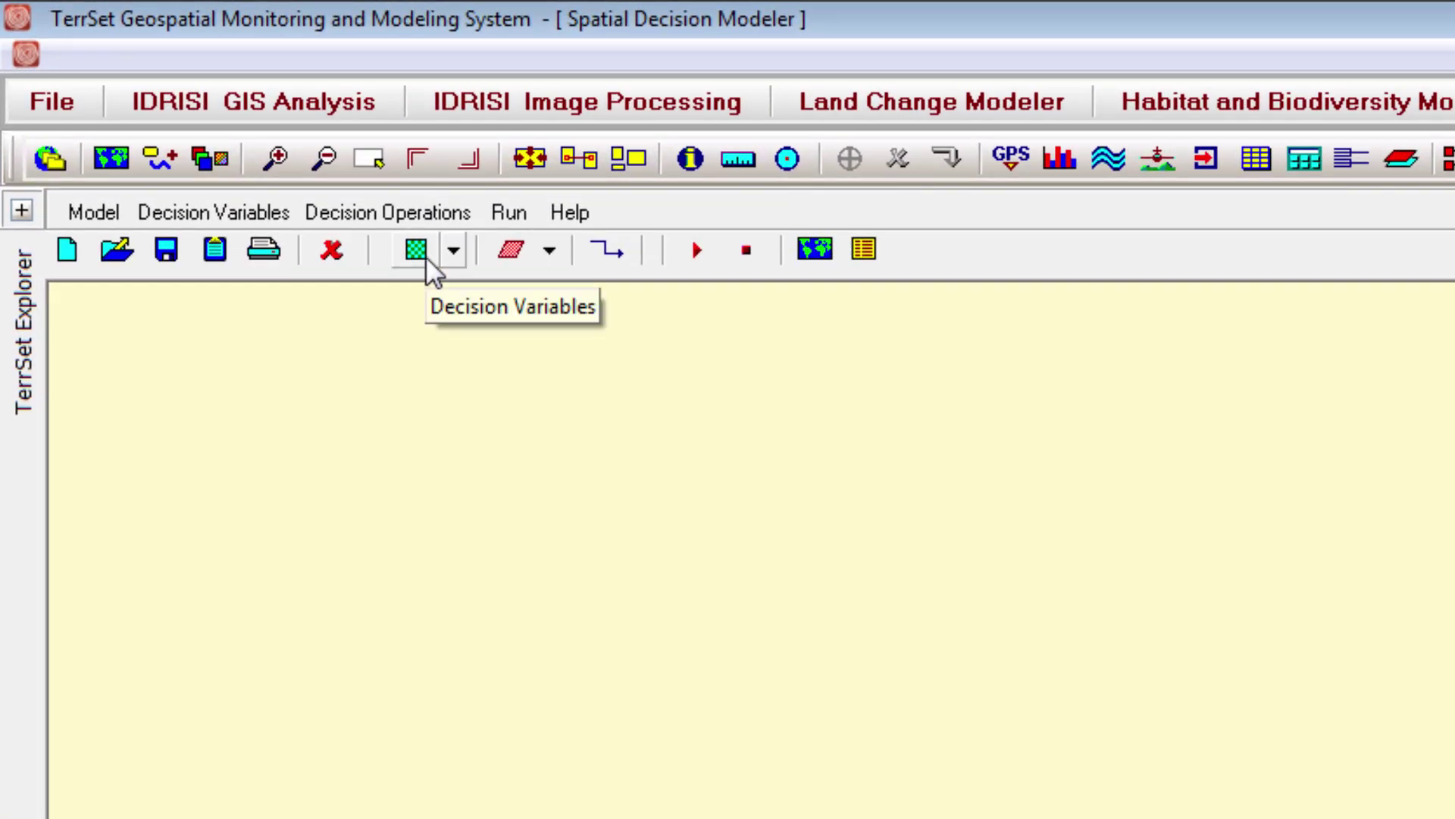
left_click(452, 254)
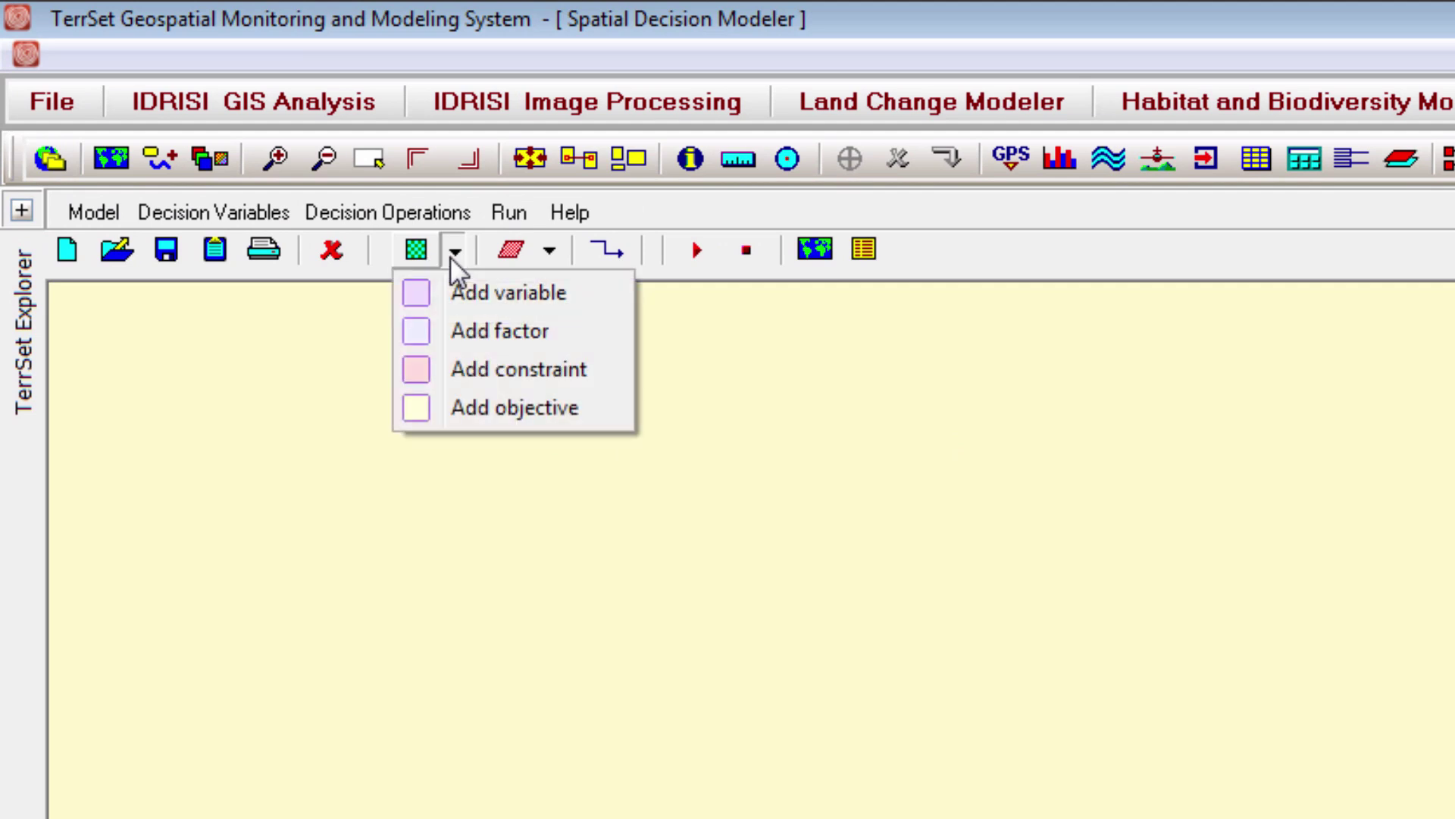
left_click(466, 293)
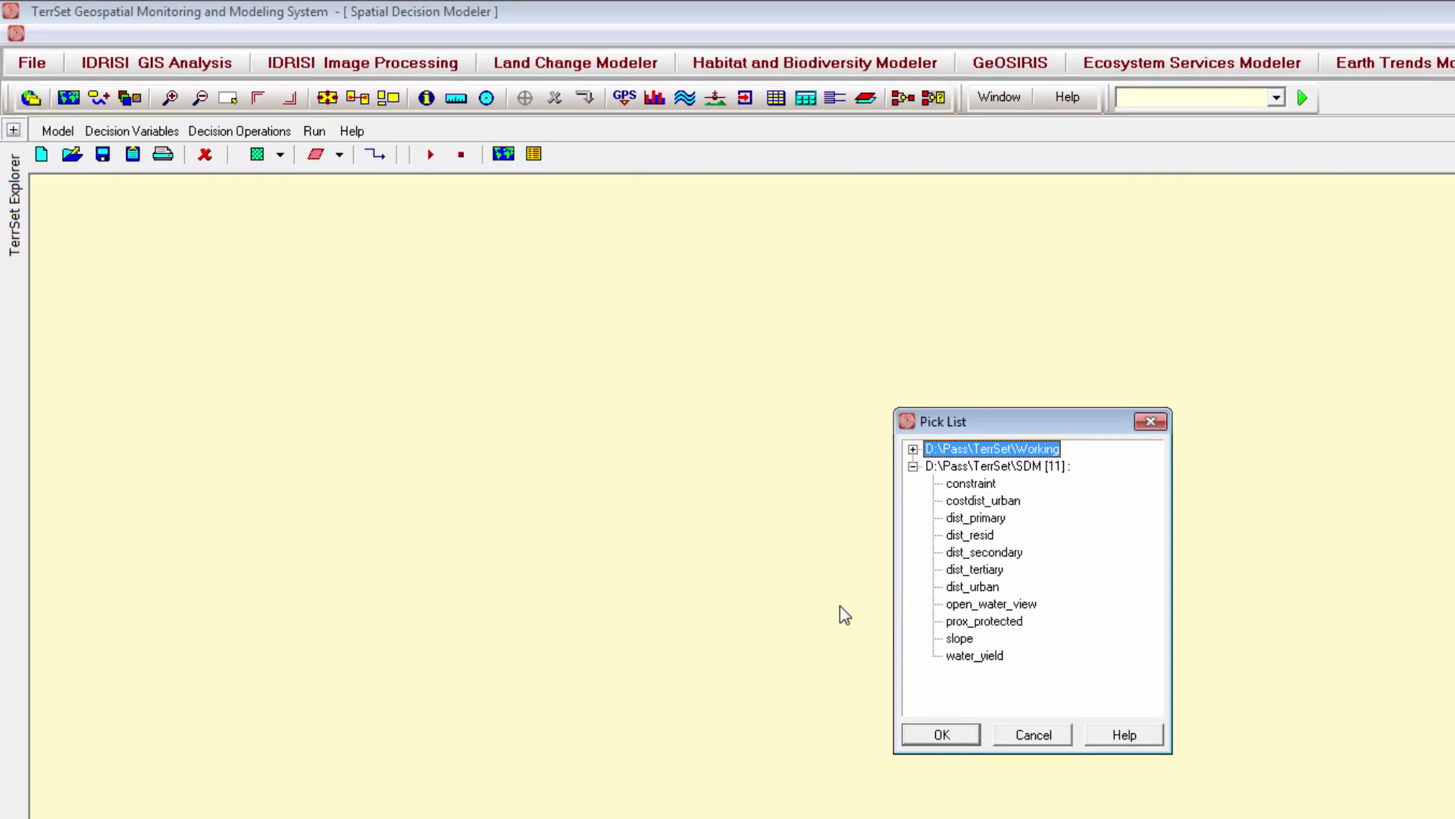
left_click(954, 522)
left_click(959, 734)
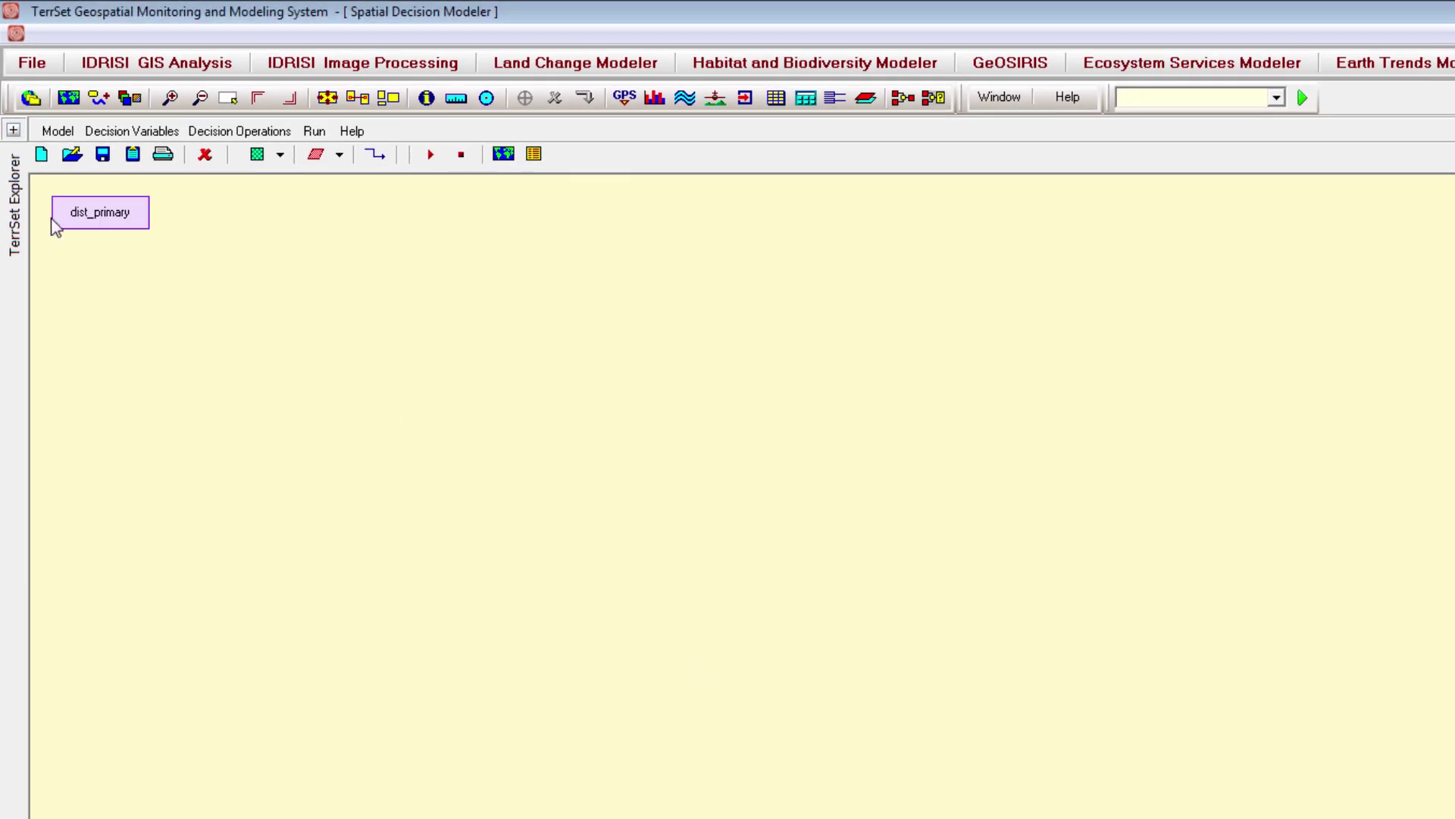
Step: Drag dist_secondary from TerrSet Explorer onto the canvas as a decision variable
left_click(14, 129)
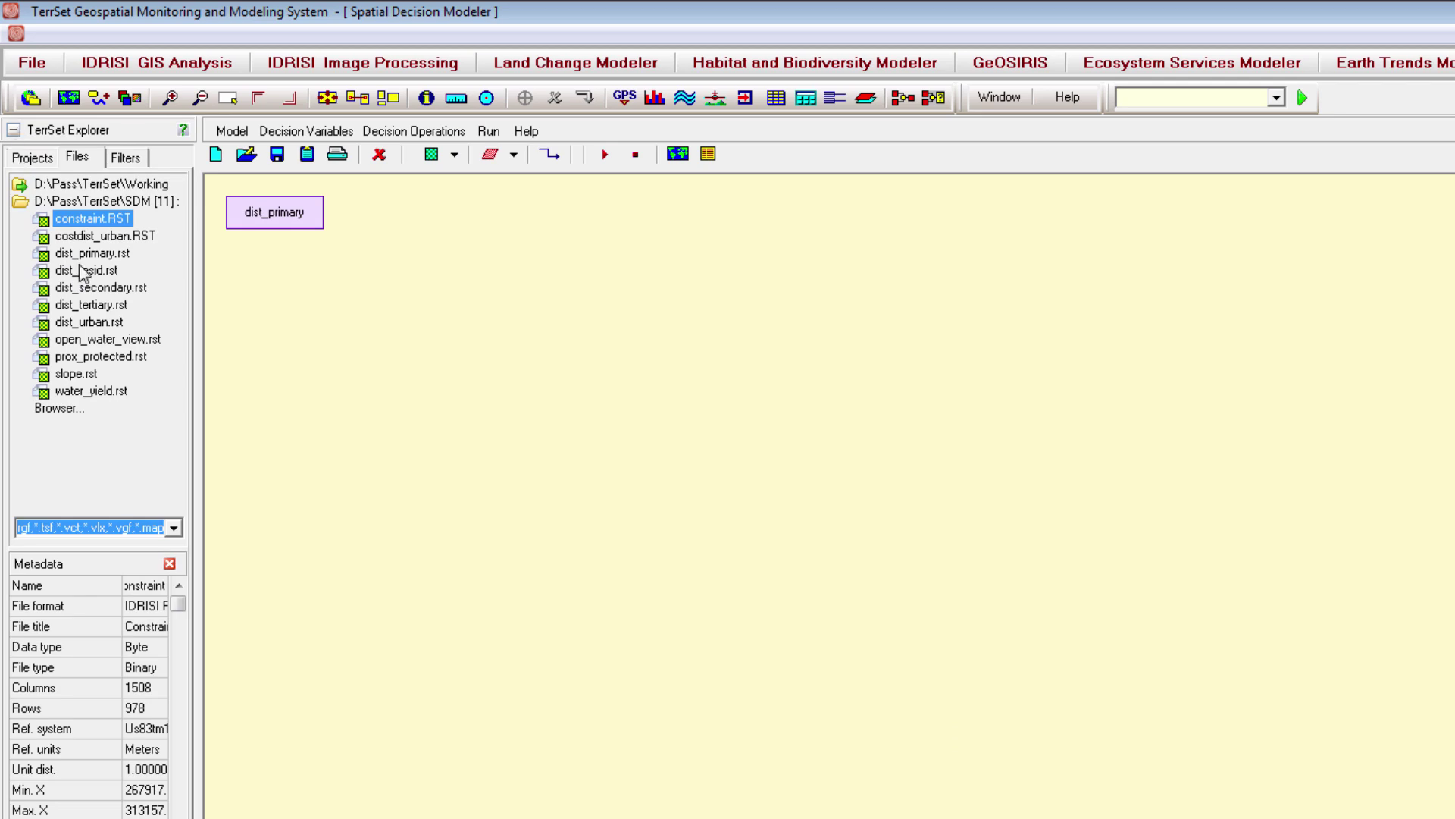
left_click_drag(86, 291, 262, 283)
left_click(959, 648)
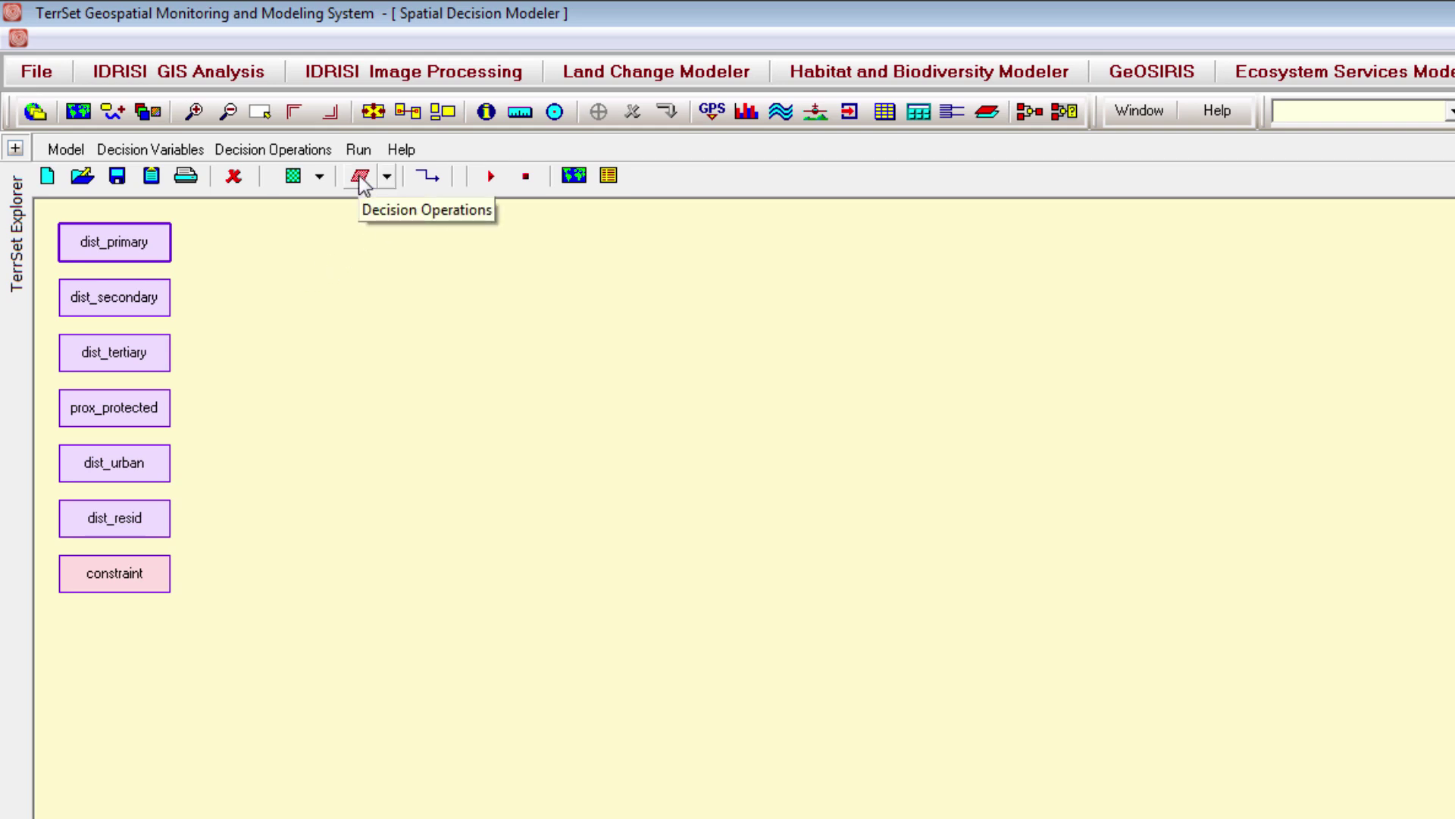
Step: Insert a FUZZY operation, link dist_primary into it, and open its settings
left_click(387, 177)
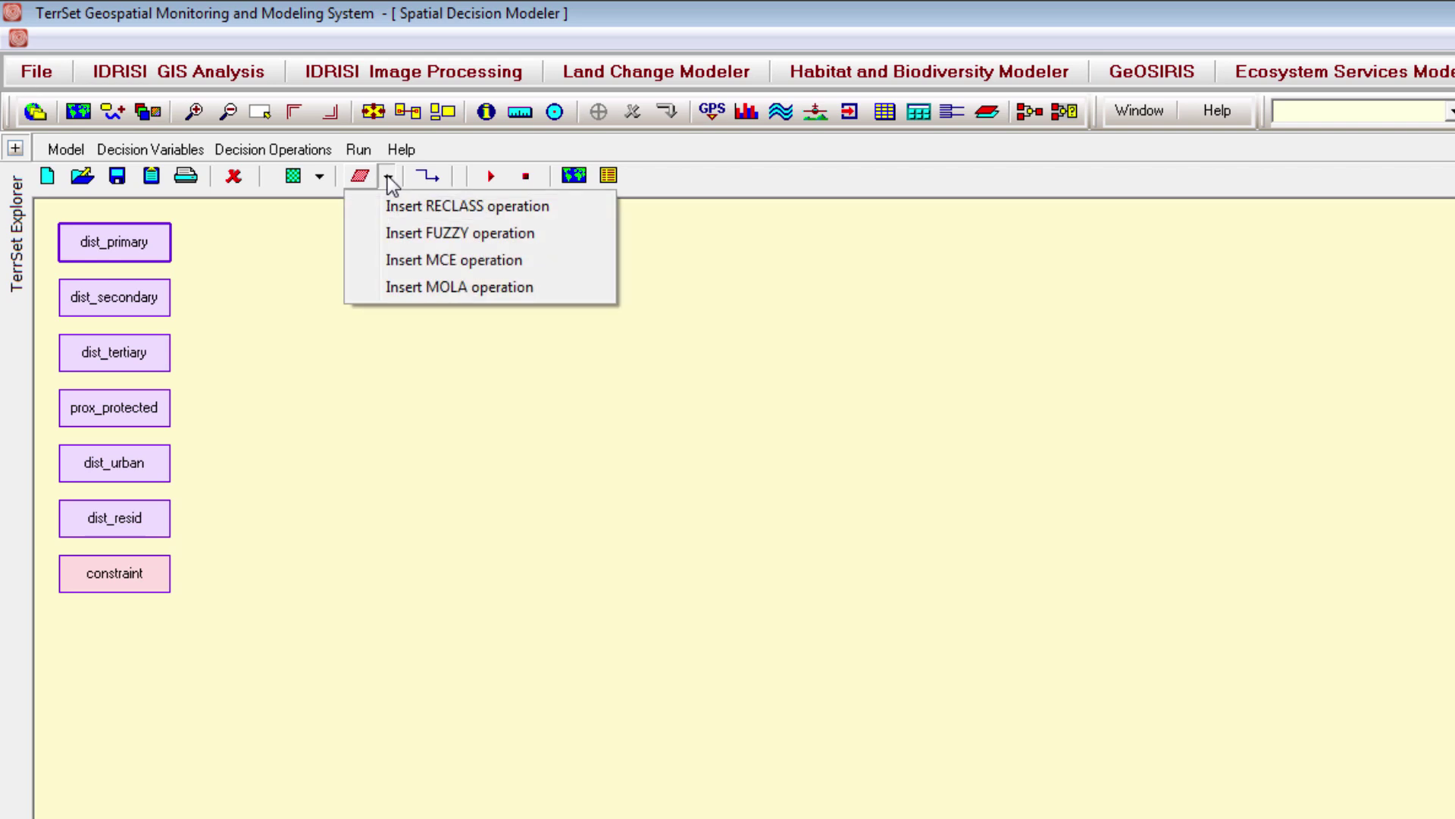
left_click(411, 235)
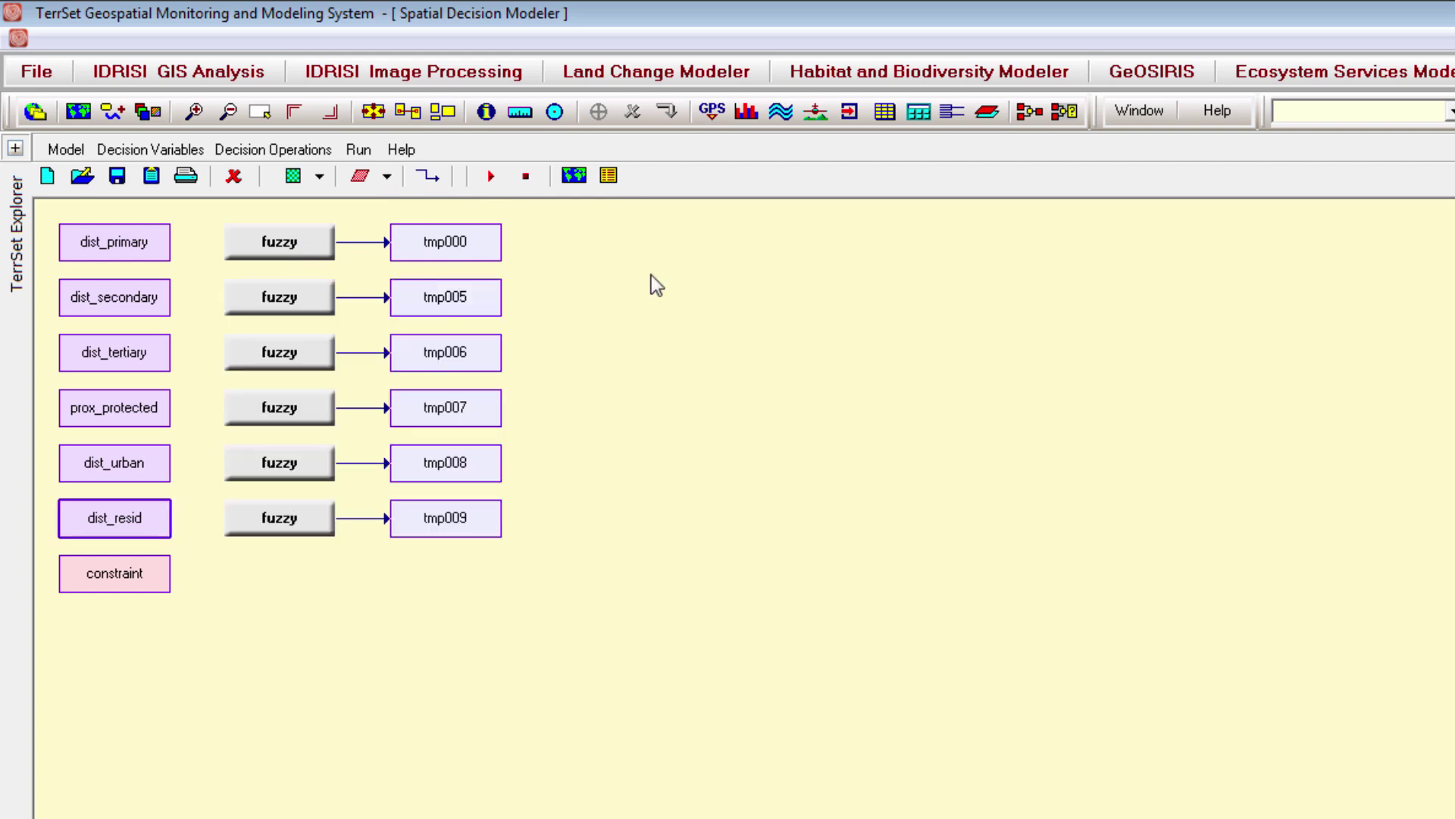
left_click(430, 178)
left_click_drag(147, 252, 311, 250)
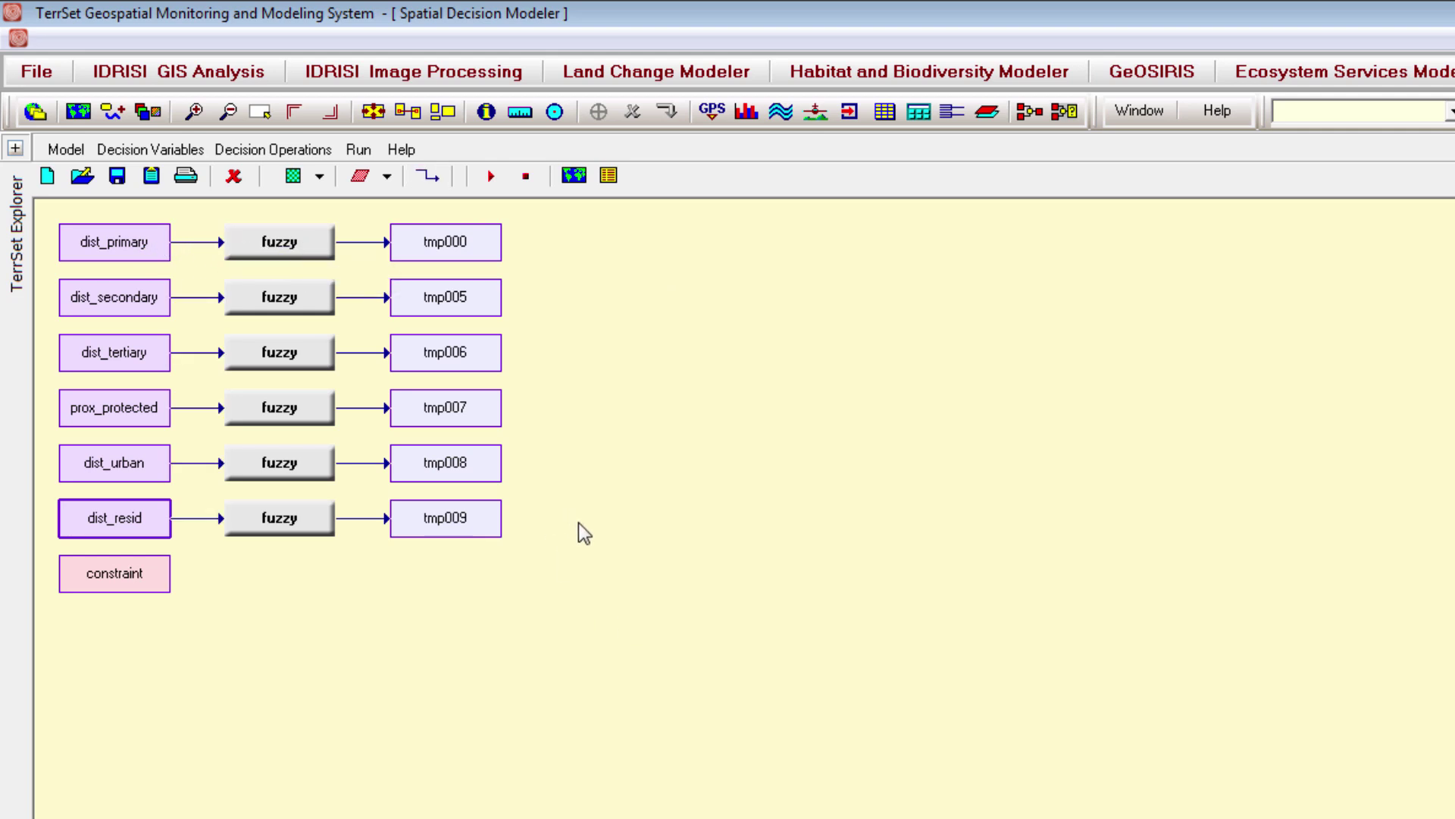
double_click(305, 243)
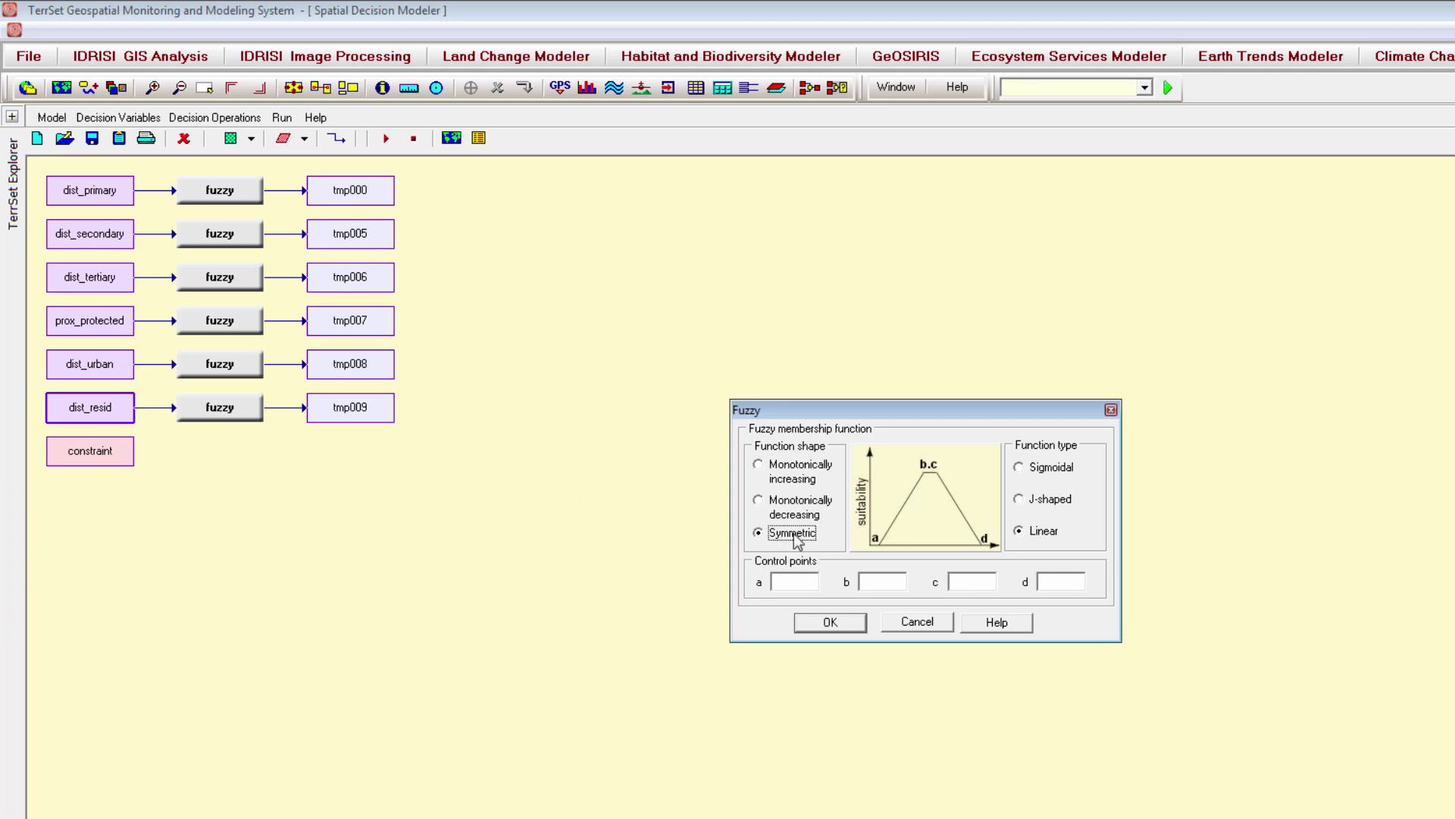
Step: Give the first fuzzy a monotonically increasing sigmoidal curve with a=500 and b=5000
left_click(788, 508)
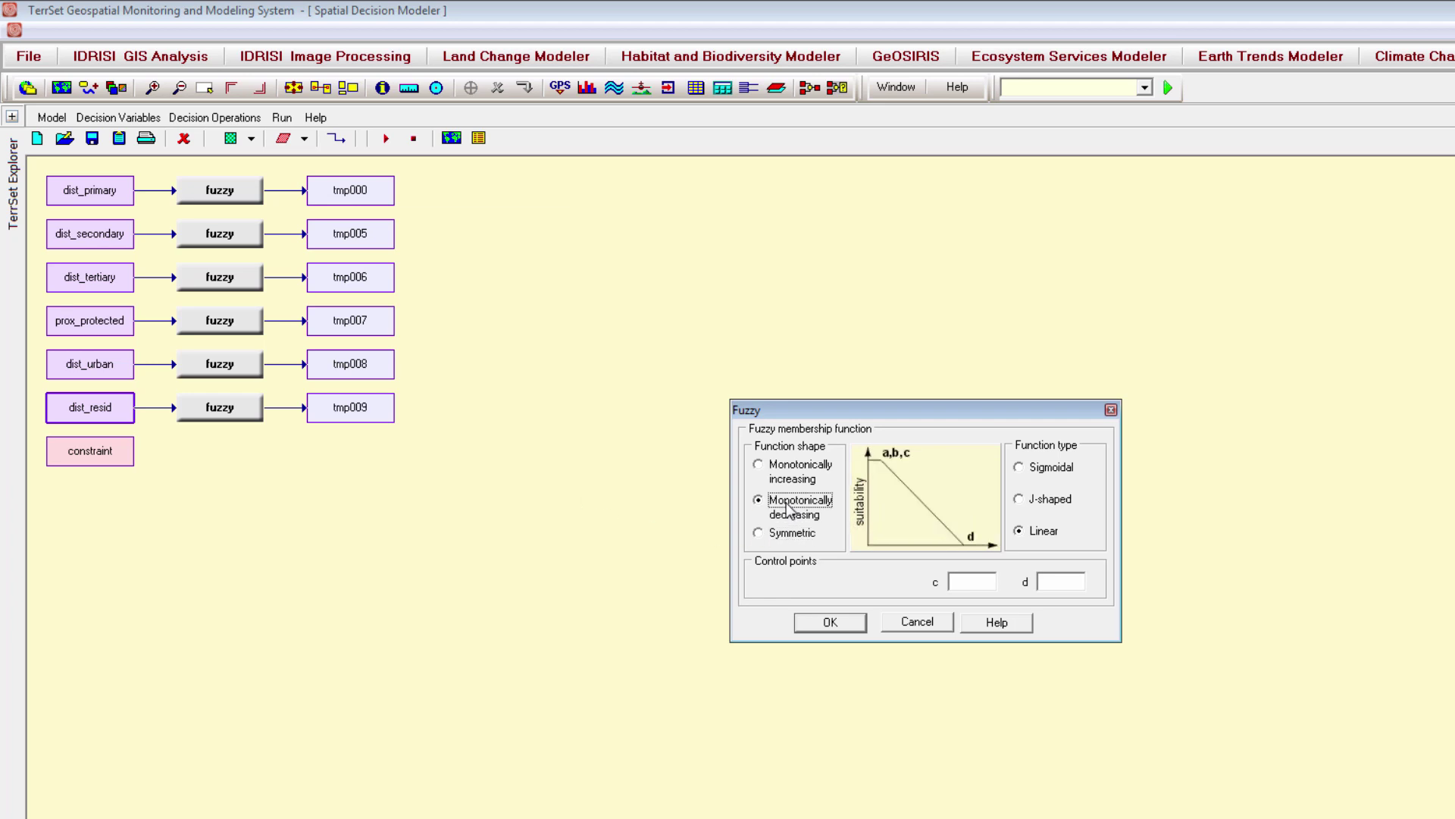
left_click(790, 471)
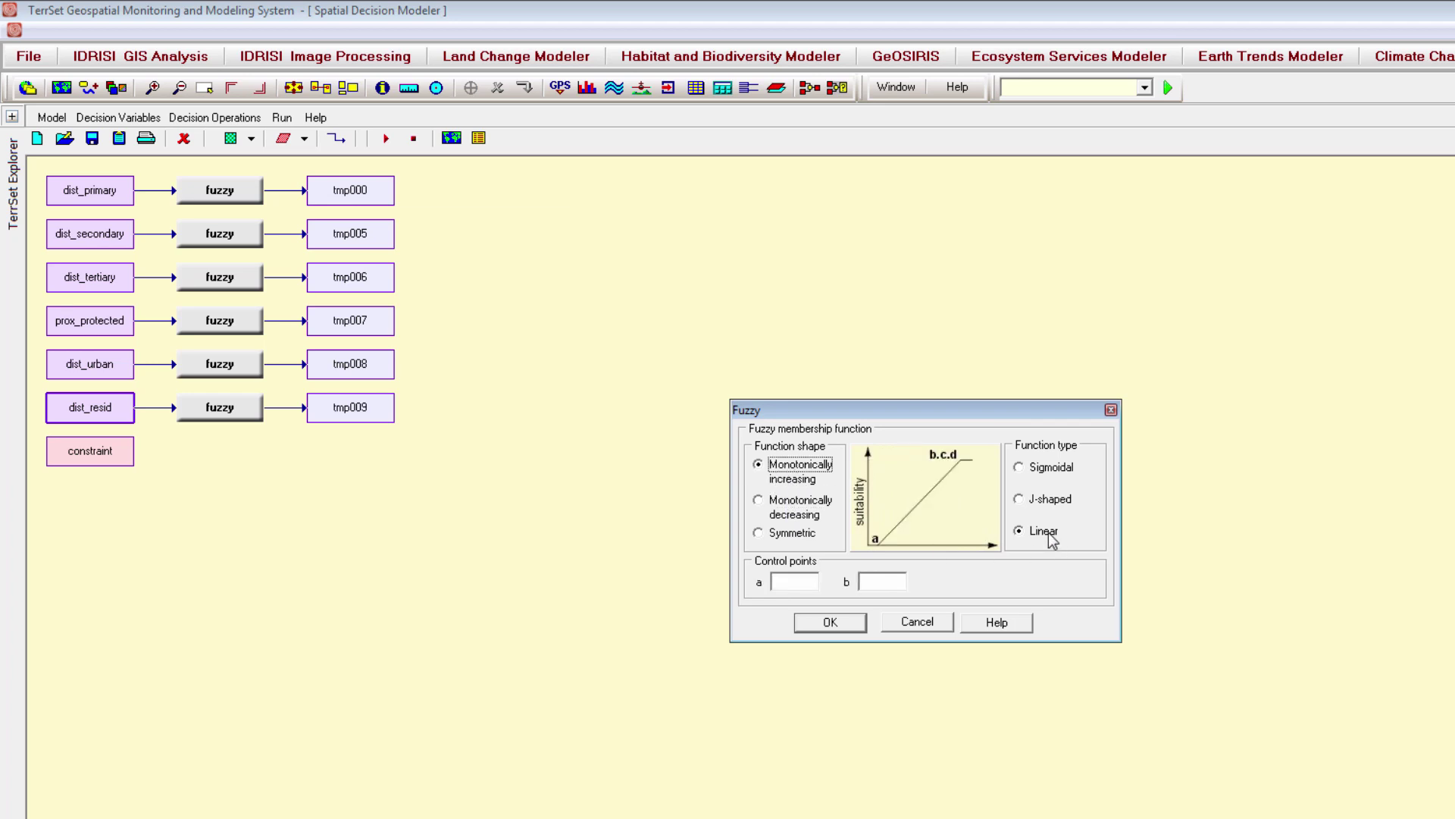
left_click(1048, 505)
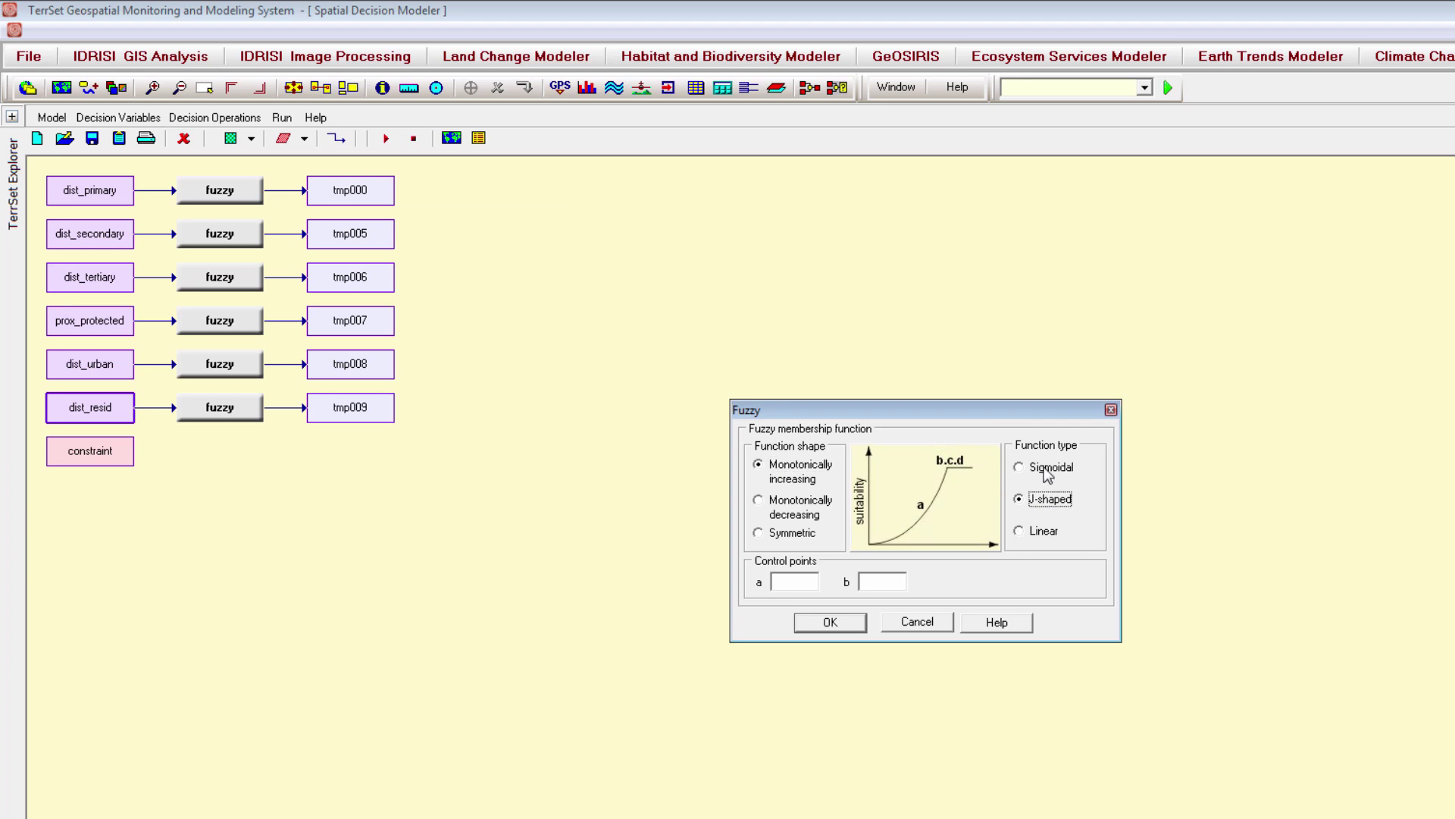
left_click(1048, 470)
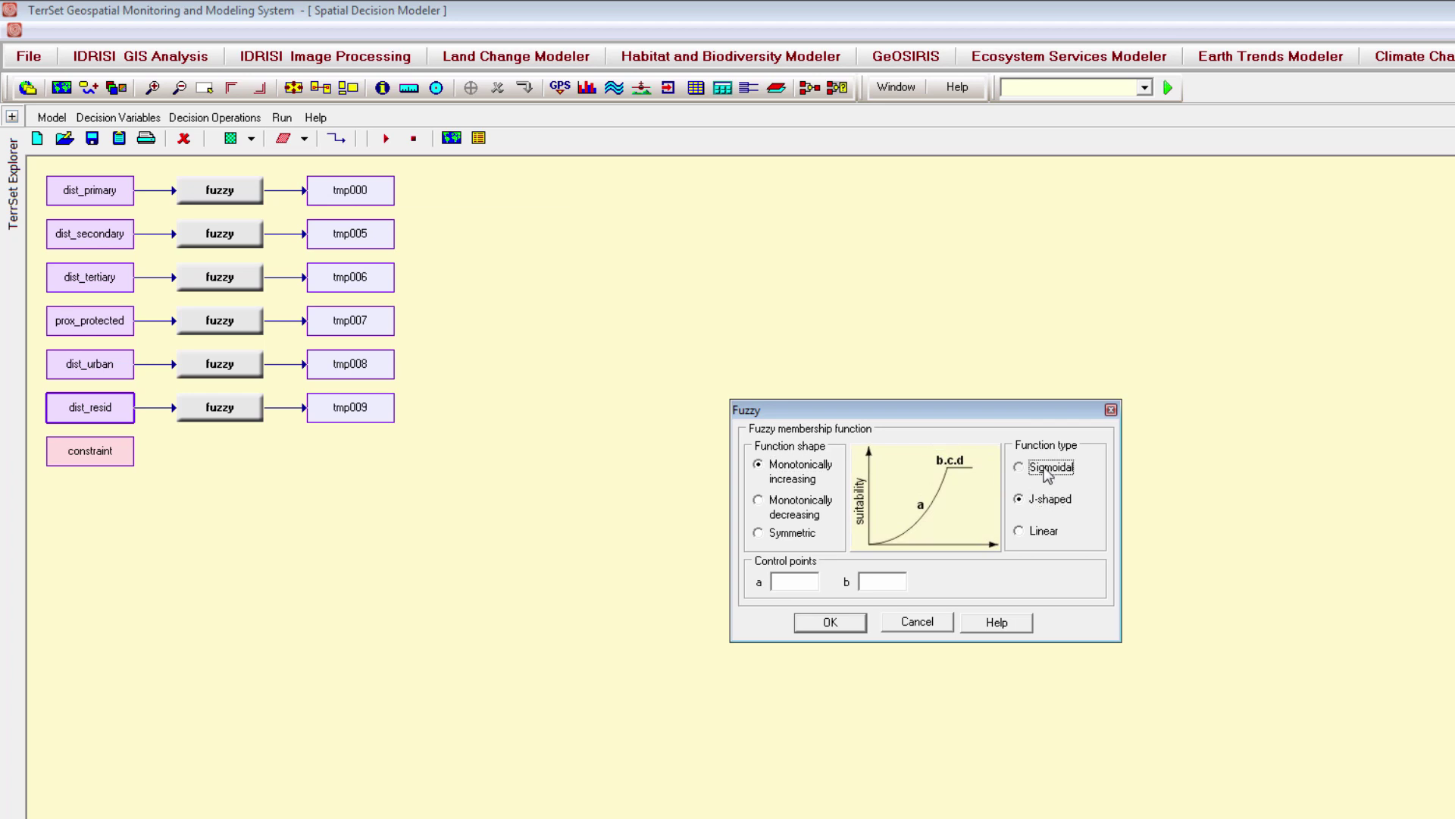
left_click(804, 582)
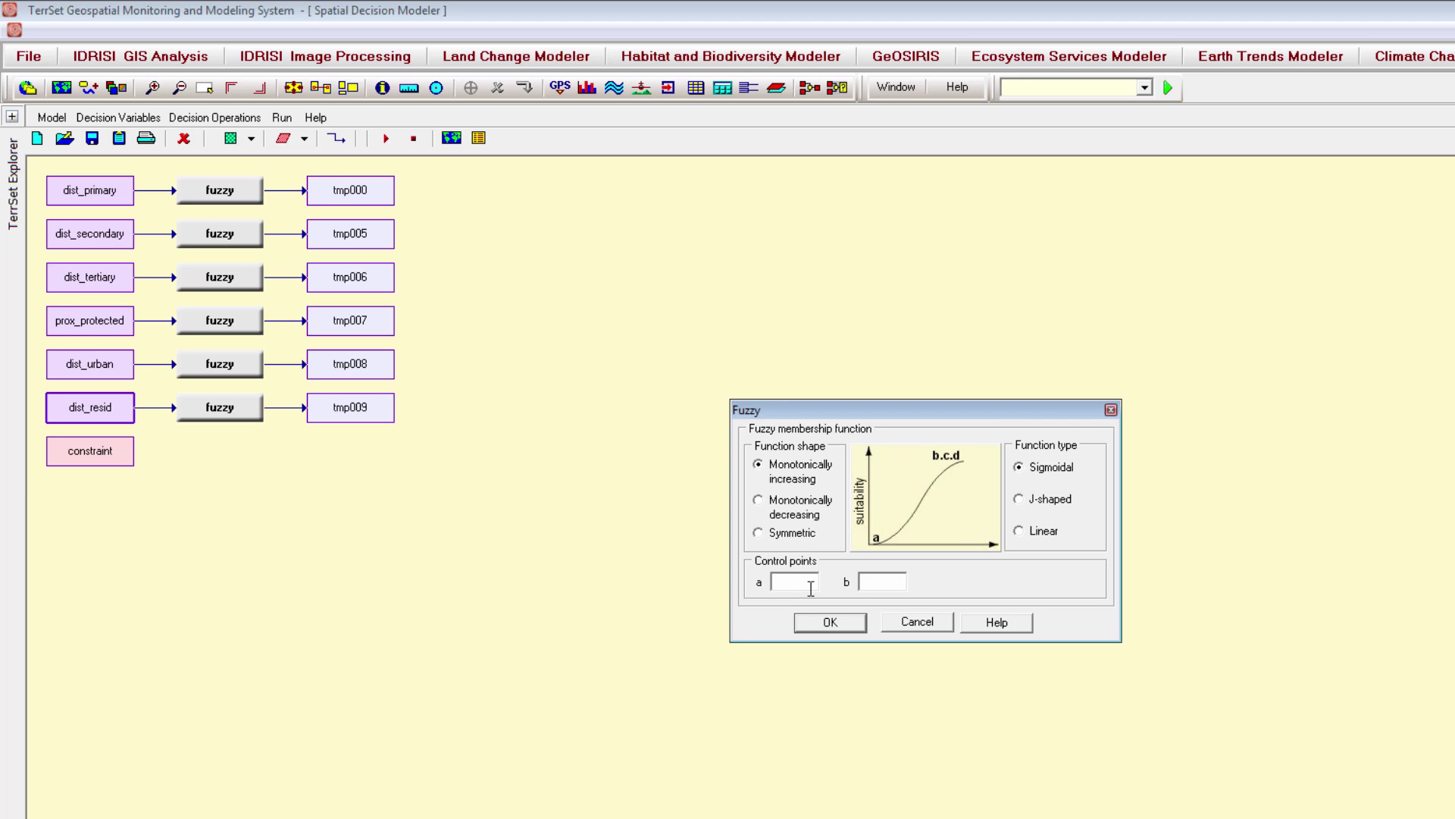
type("500")
key("Tab")
type("5000")
left_click(847, 624)
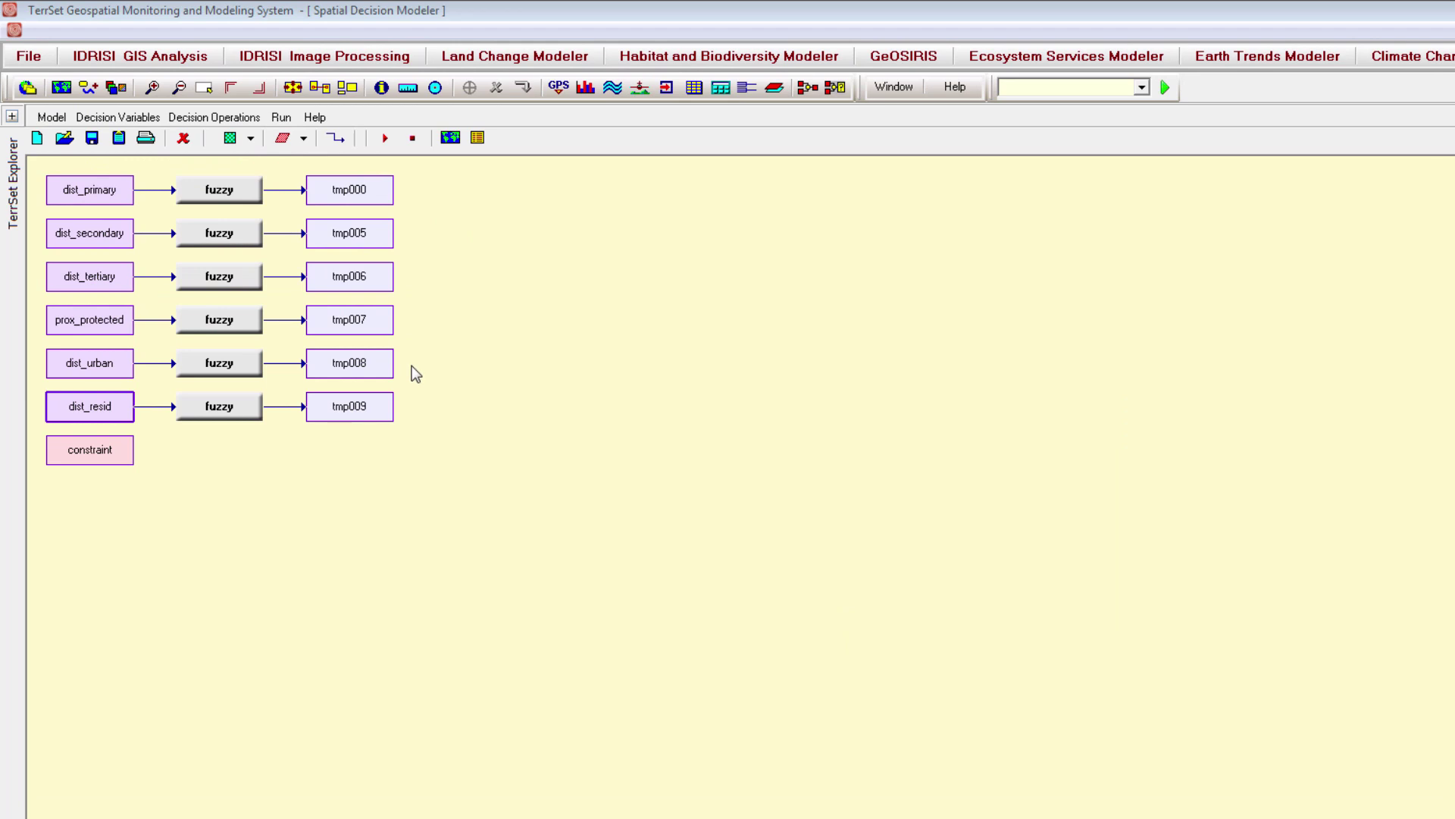
Step: Rename the tmp000 fuzzy output to fprot_primary
double_click(383, 201)
type("fprot_primary")
left_click(853, 563)
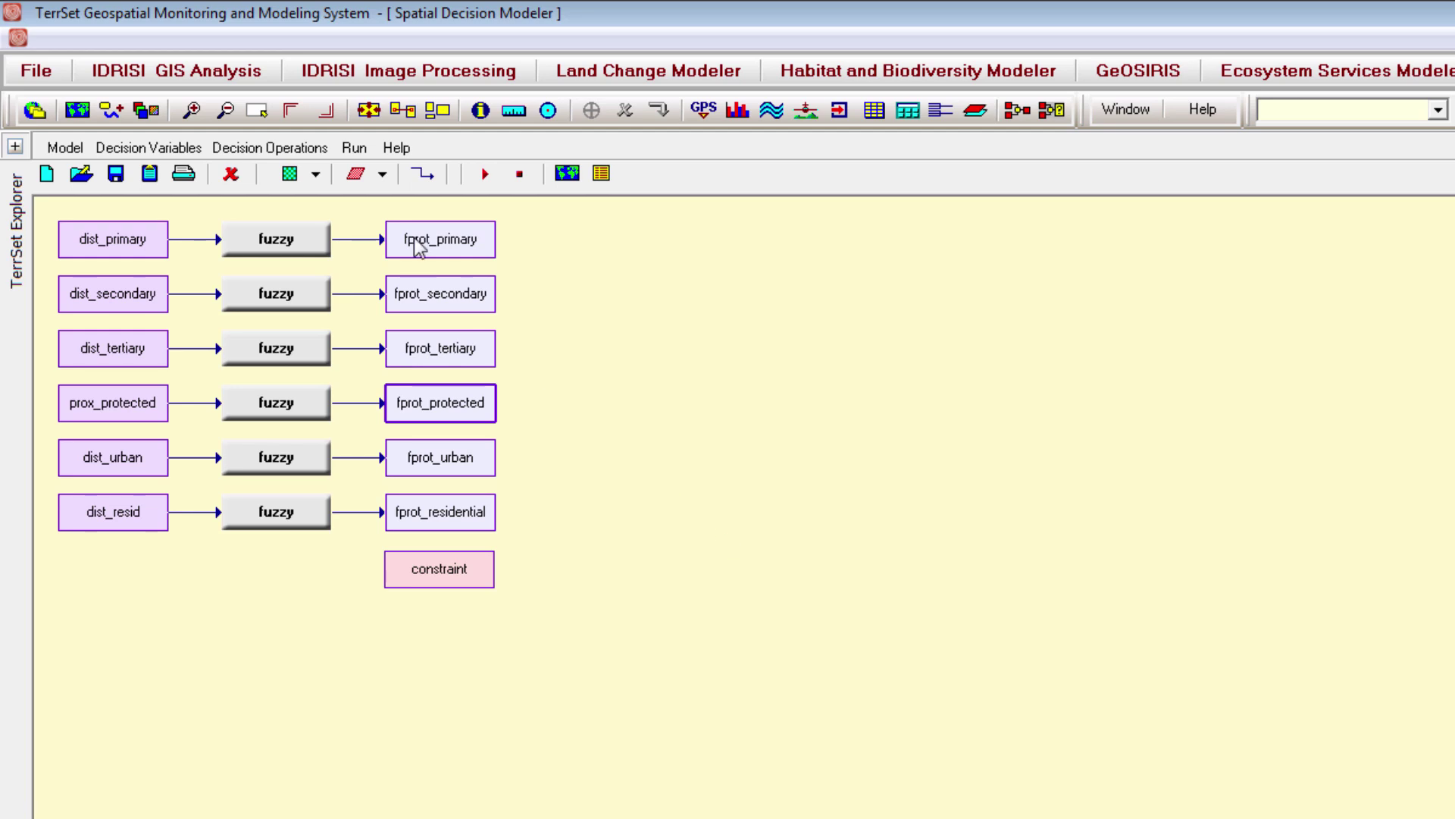
Step: Insert an MCE operation, link the fprot outputs and constraint into it, and open its settings
left_click(383, 176)
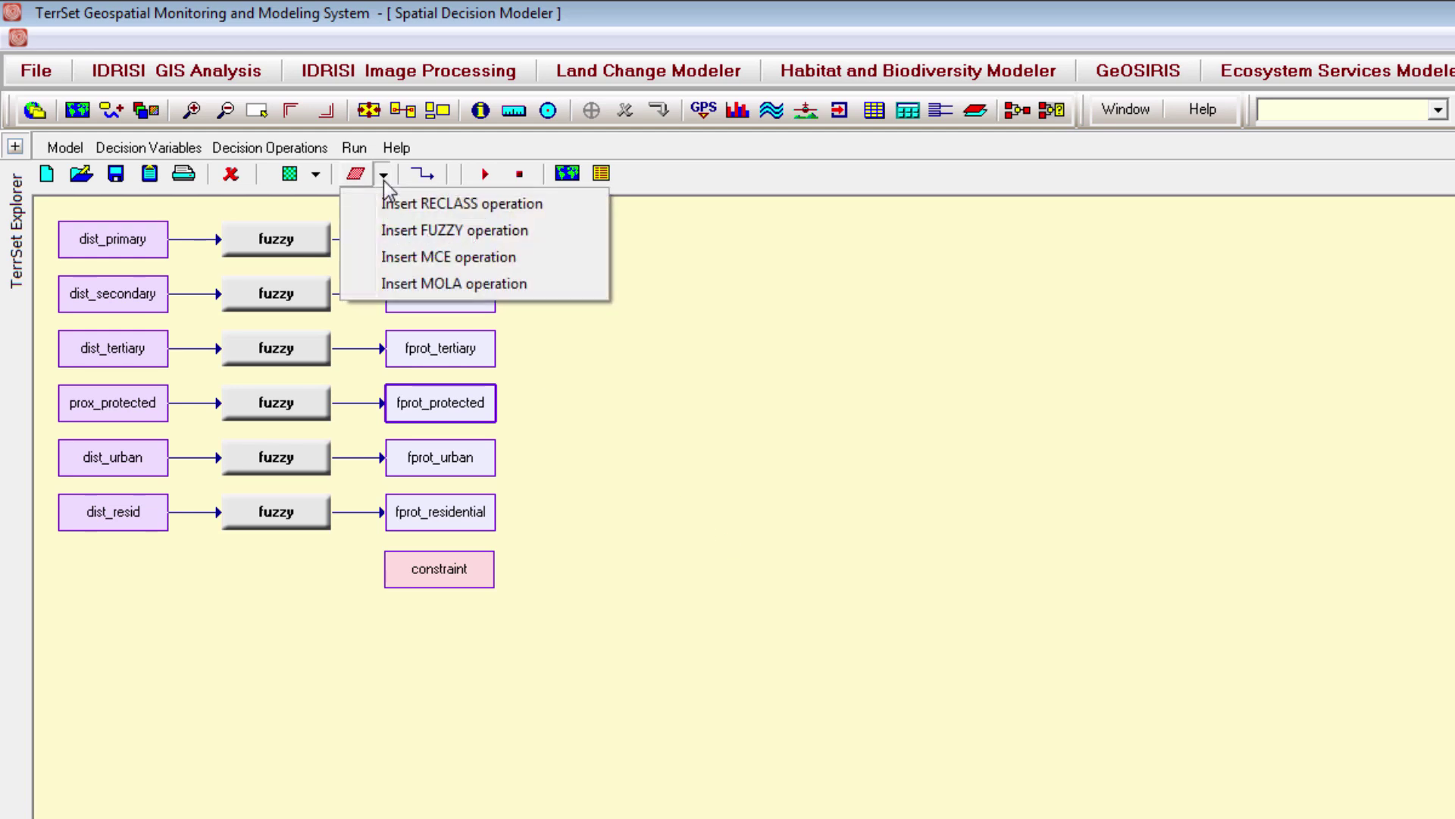
left_click(410, 258)
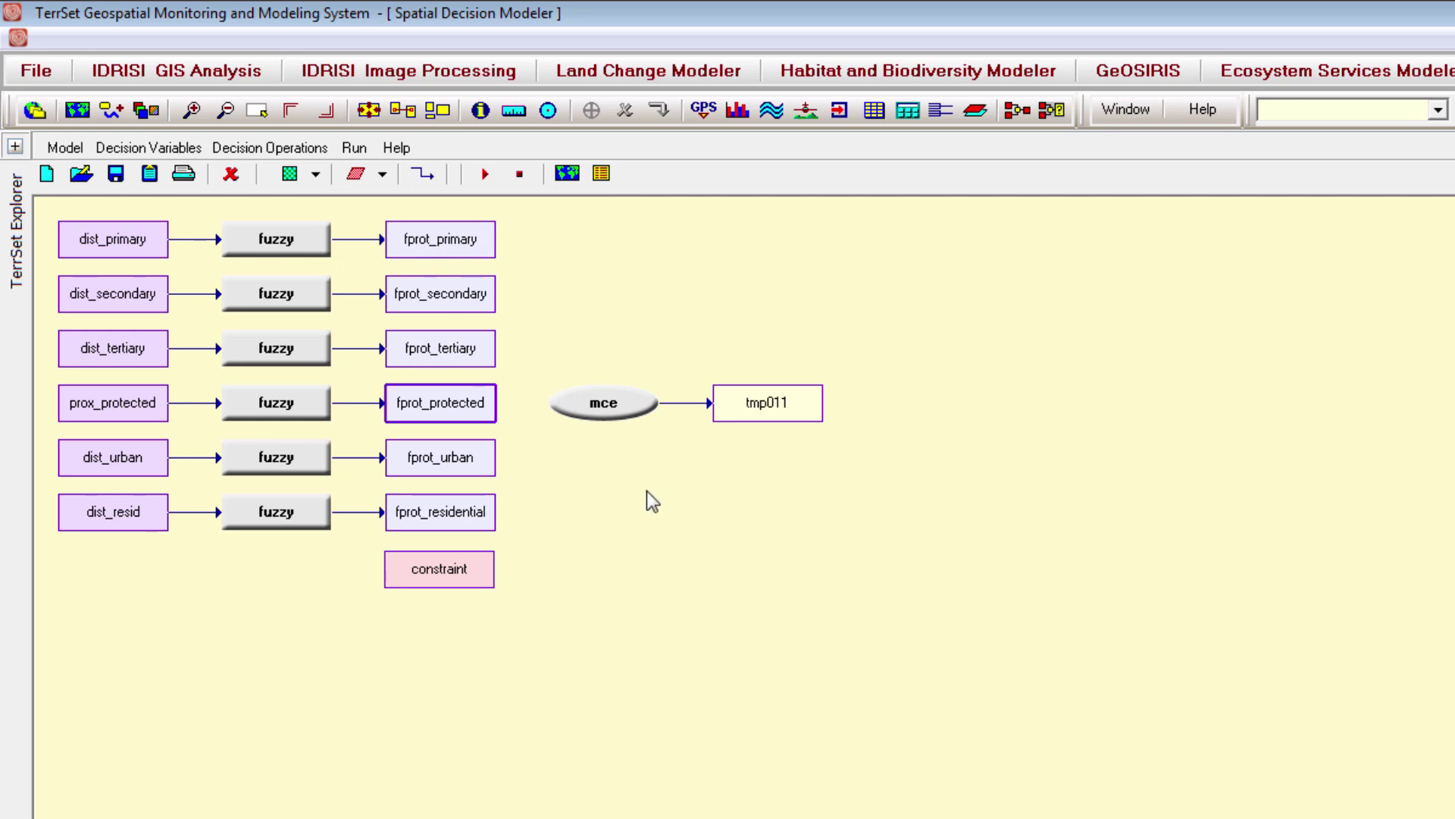
left_click(422, 174)
left_click_drag(485, 243, 584, 404)
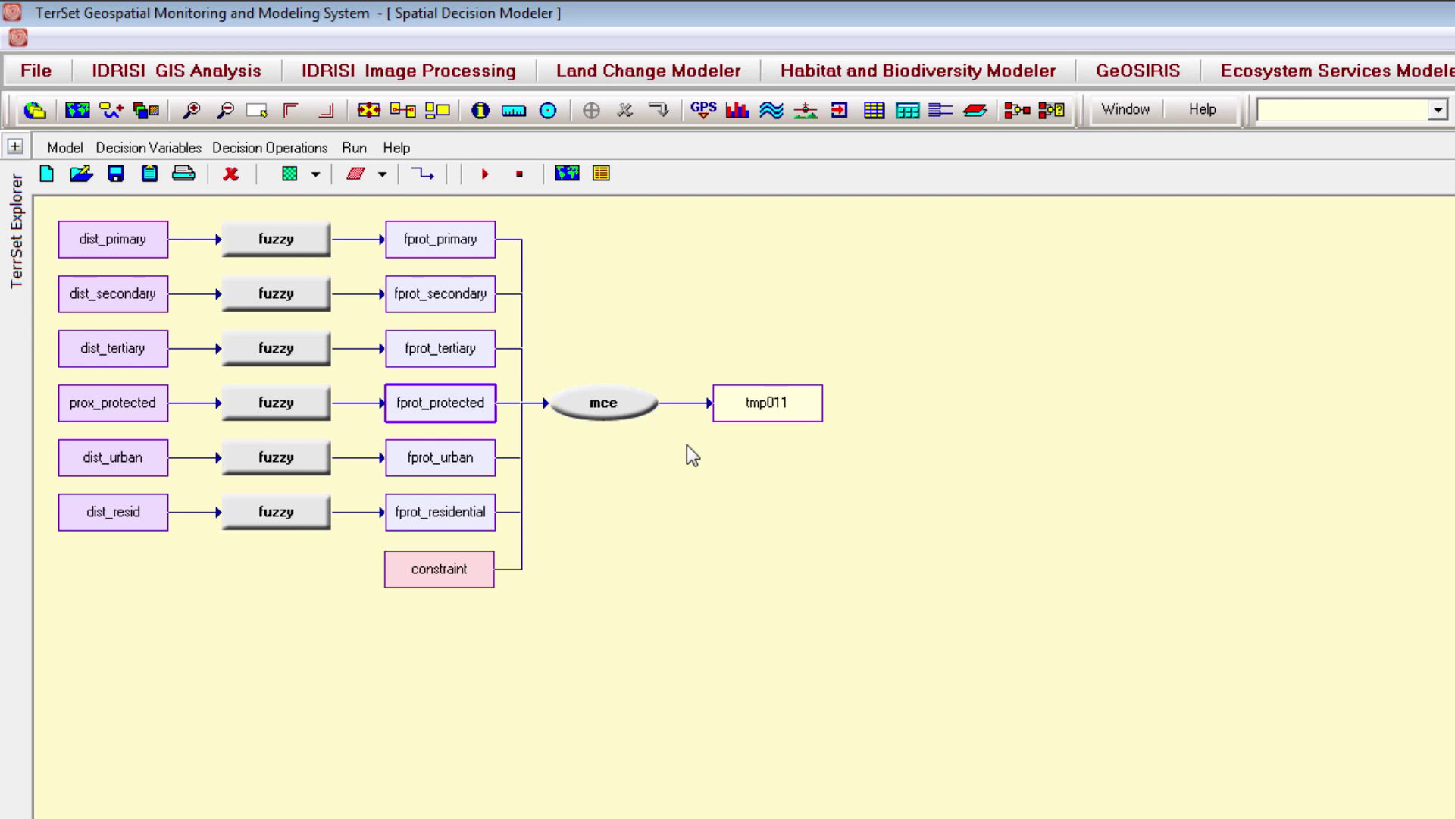
right_click(641, 409)
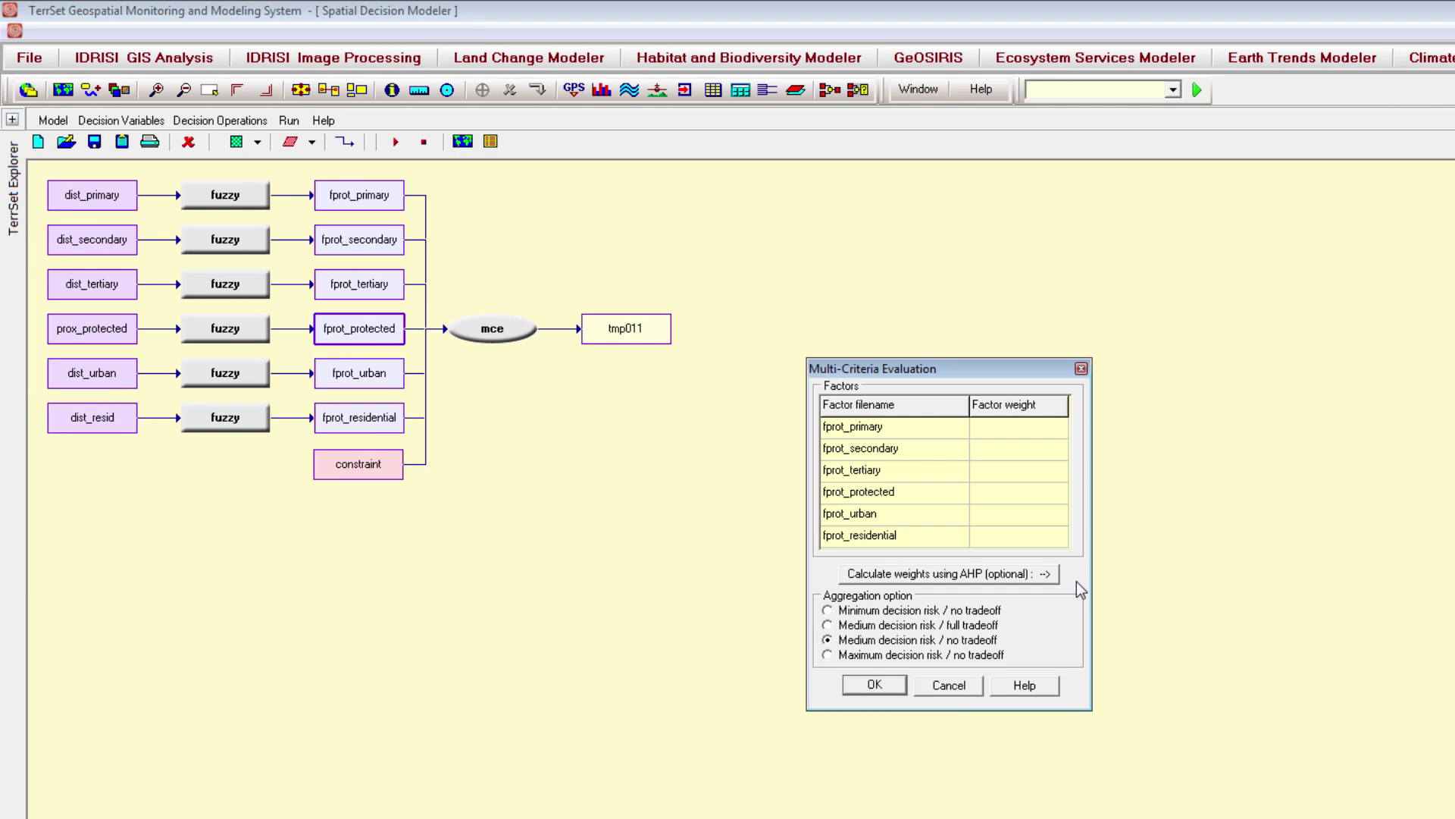
Step: Compute the six factor weights with AHP pairwise comparison and confirm the MCE settings
left_click(1017, 577)
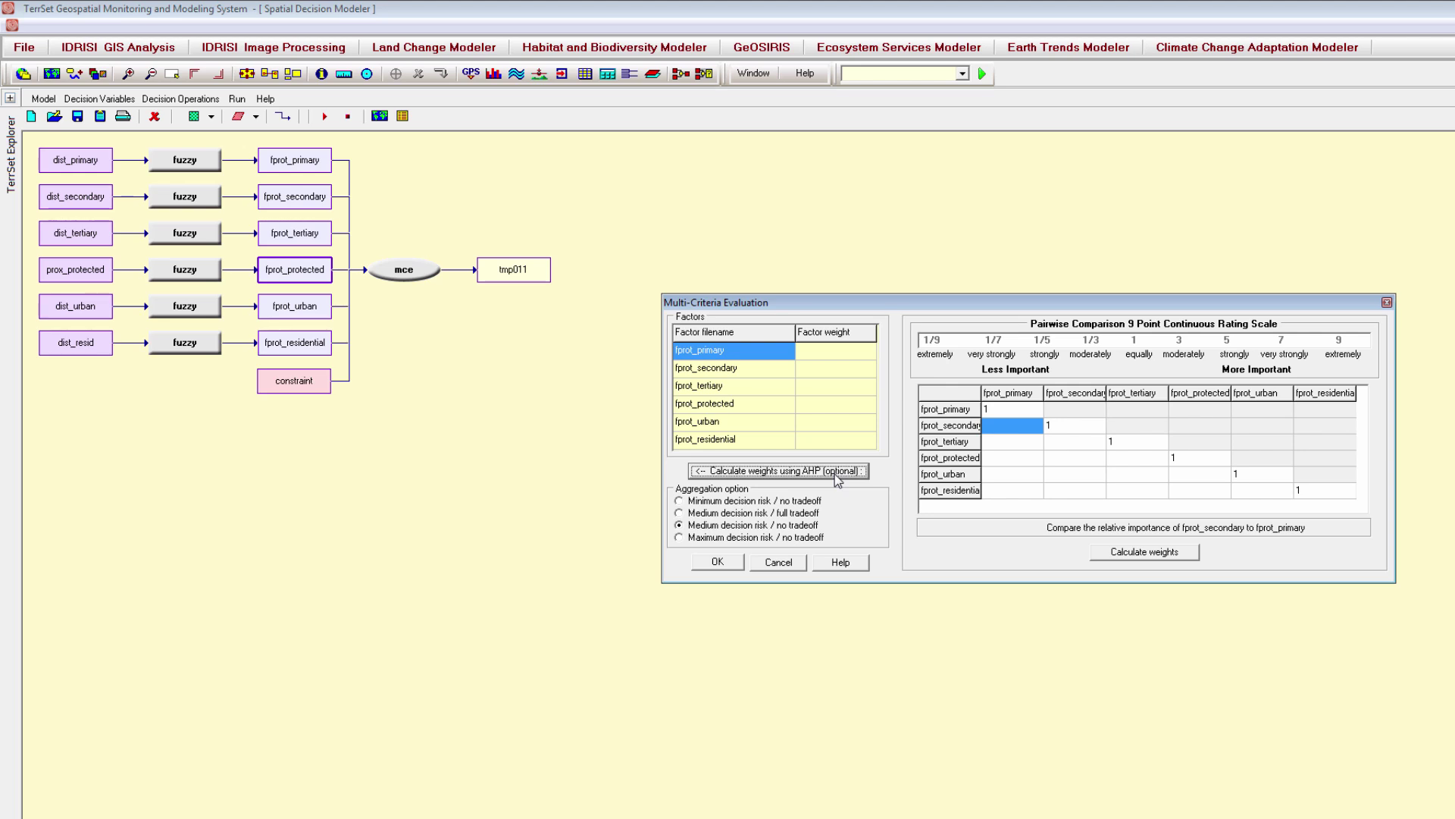
left_click(834, 475)
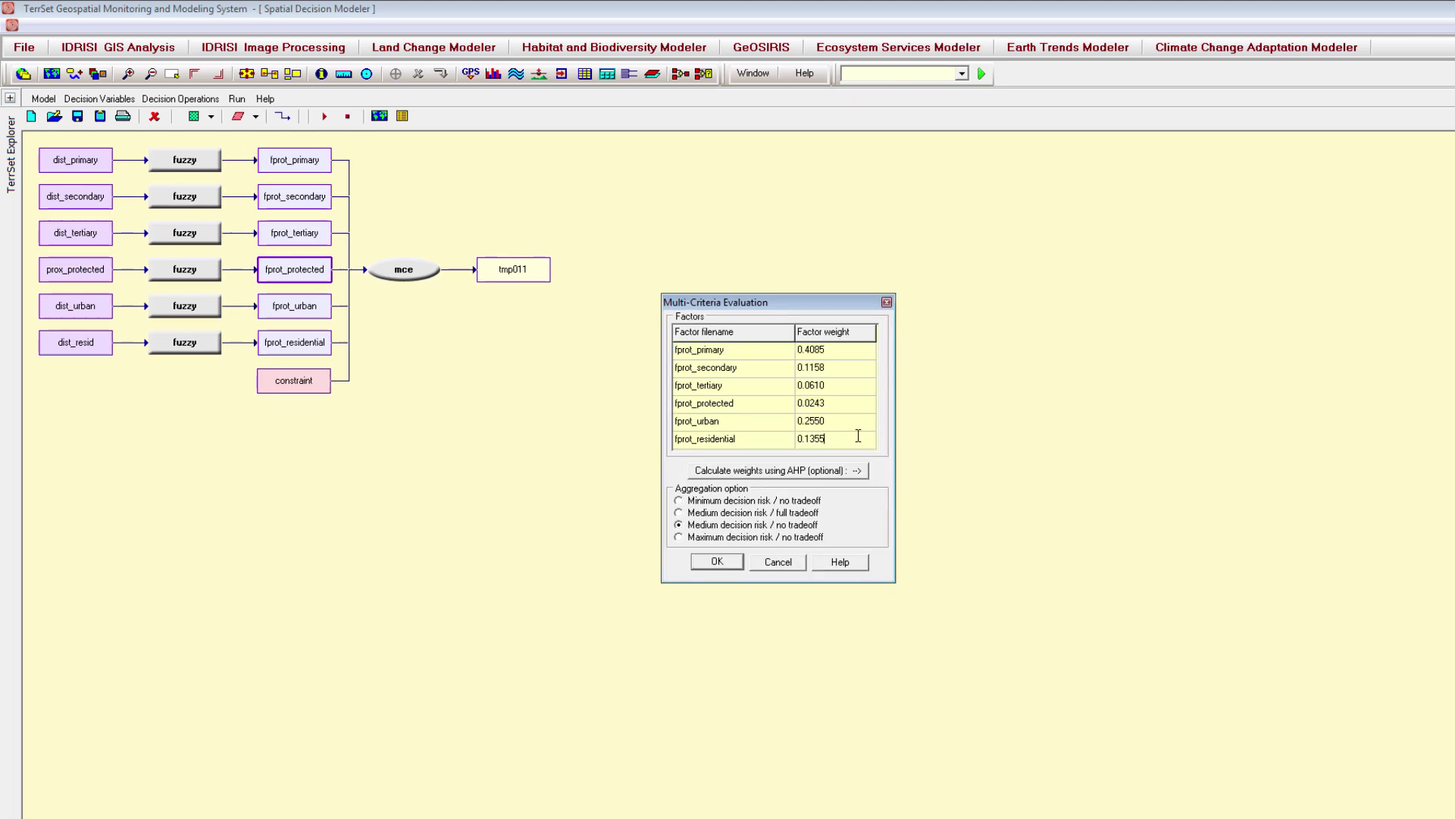
left_click(732, 564)
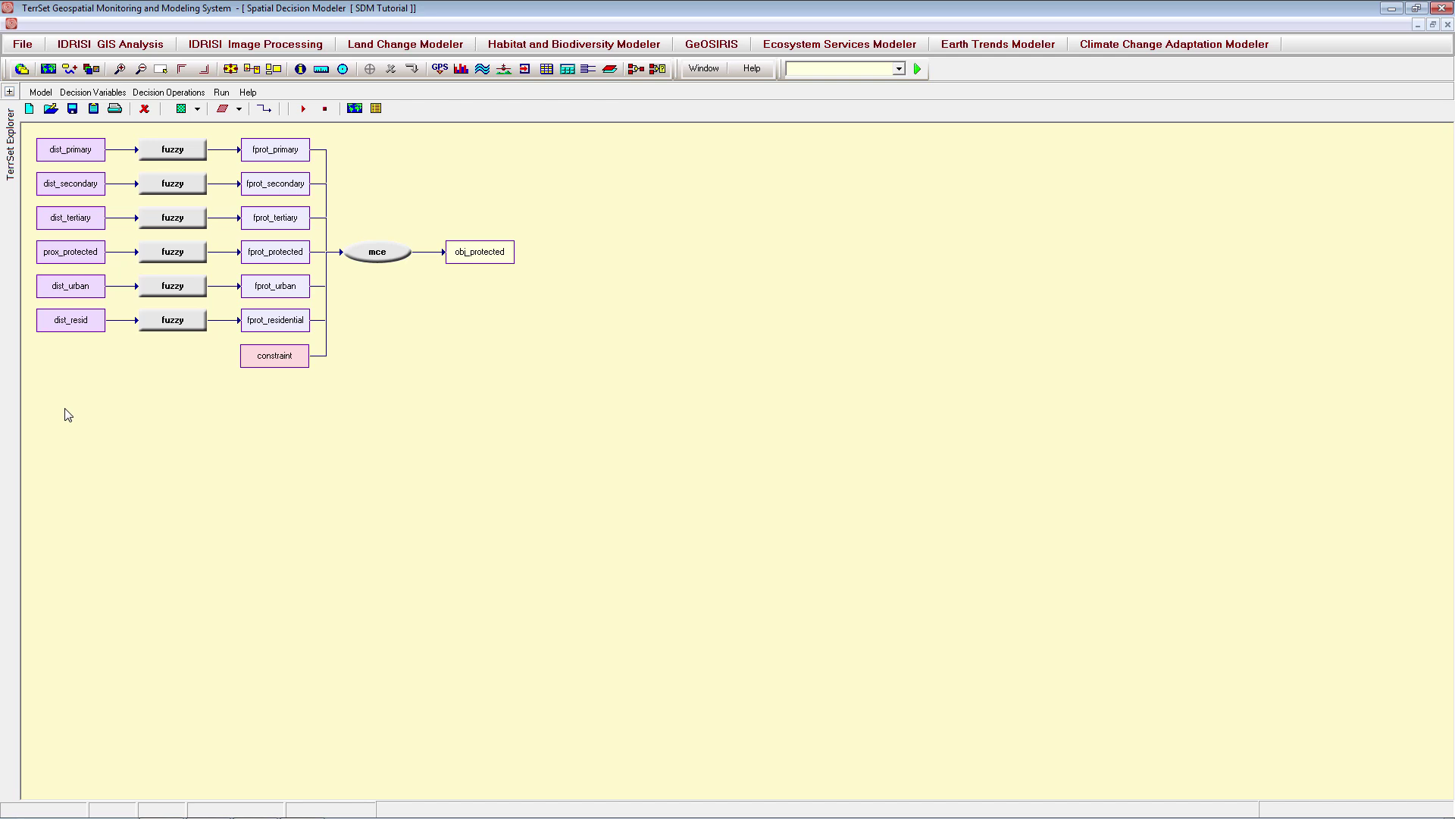
Step: Bring dist_primary and the residential factor layers onto the diagram as decision variables
left_click(9, 91)
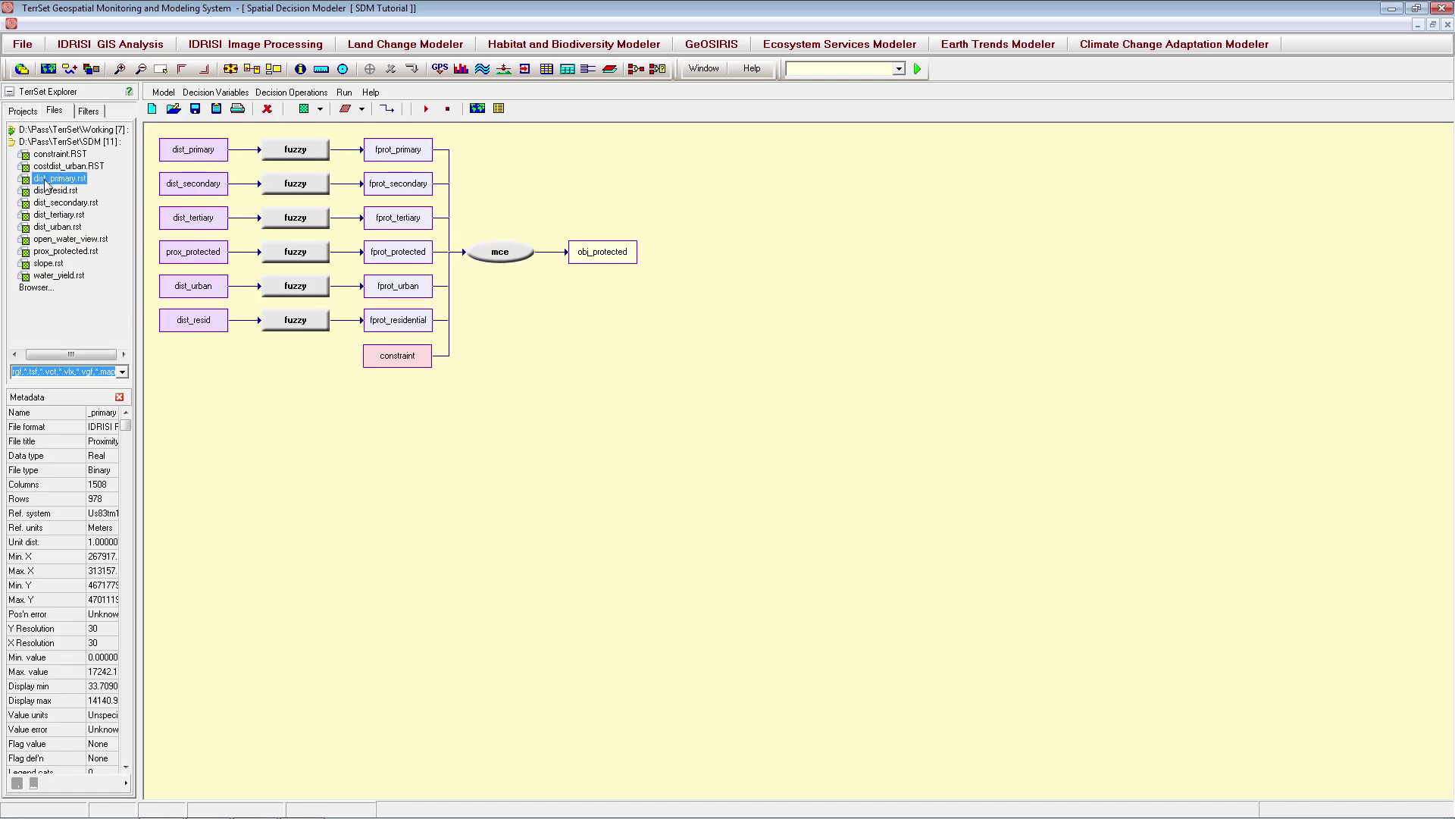
left_click_drag(46, 185, 167, 339)
left_click_drag(211, 410, 212, 413)
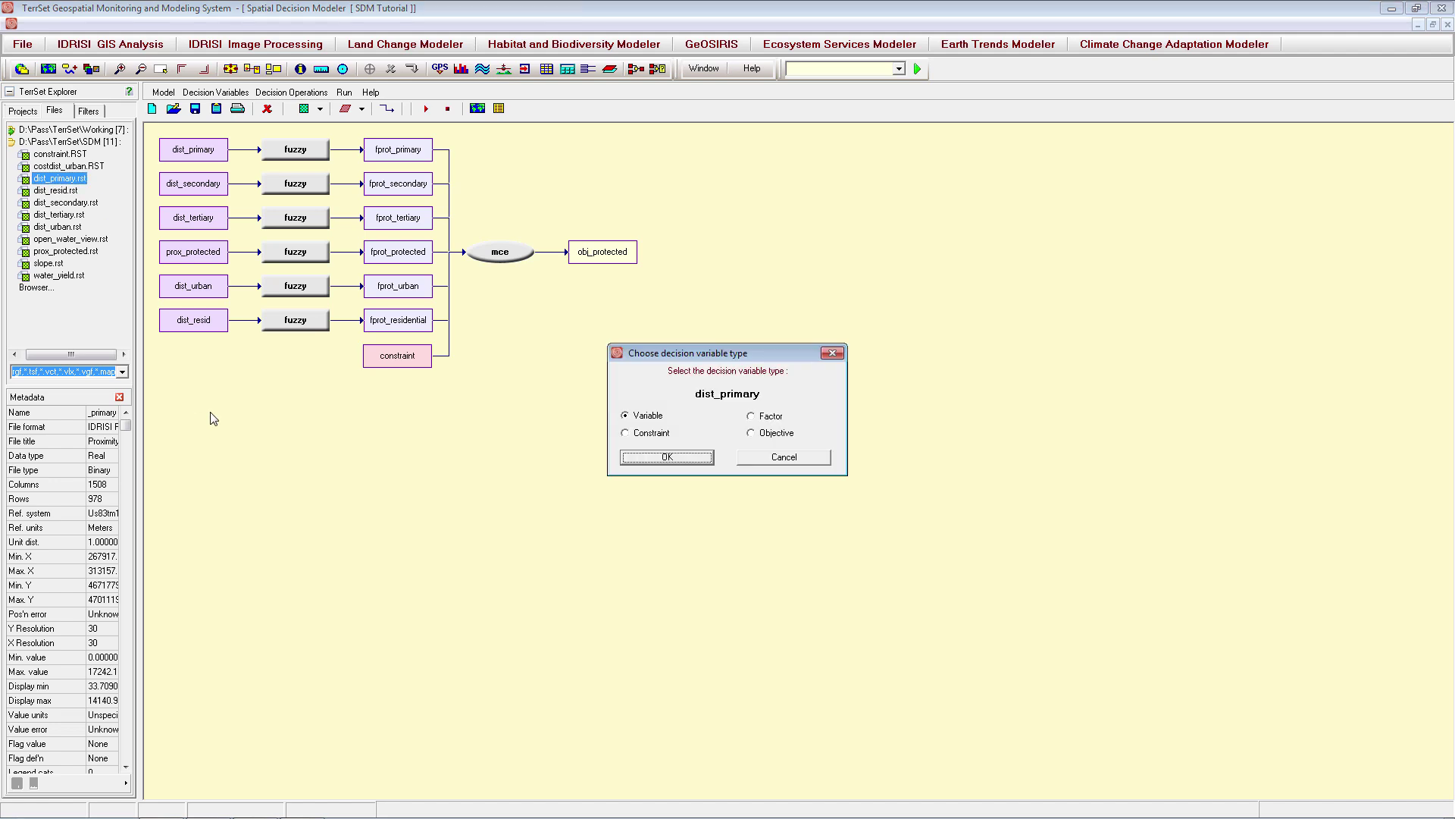
left_click(665, 456)
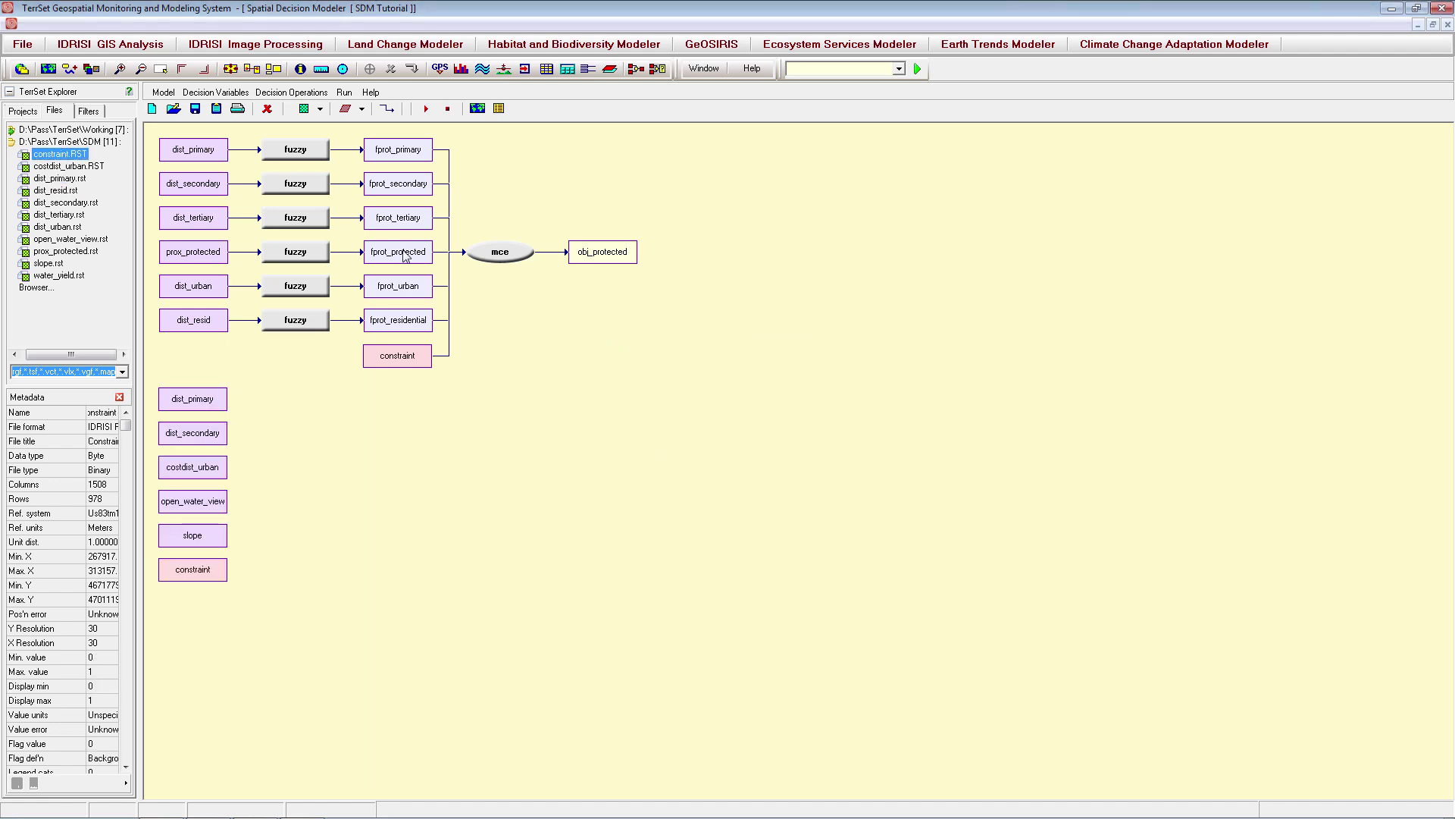
Step: Add a fuzzy operation after the lower dist_primary and a new MCE for the residential factors
left_click(190, 399)
left_click(362, 109)
left_click(382, 146)
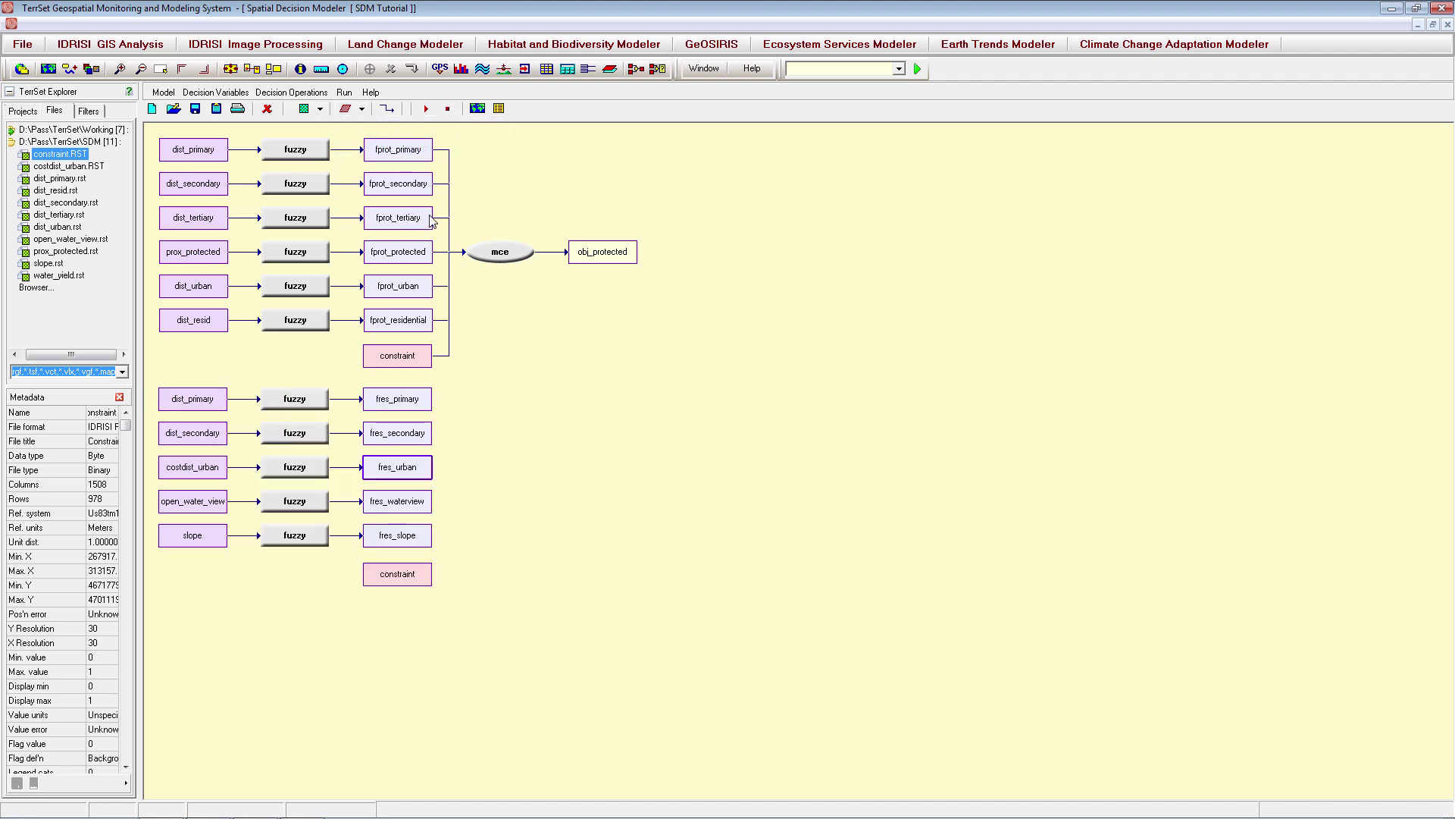
left_click(363, 108)
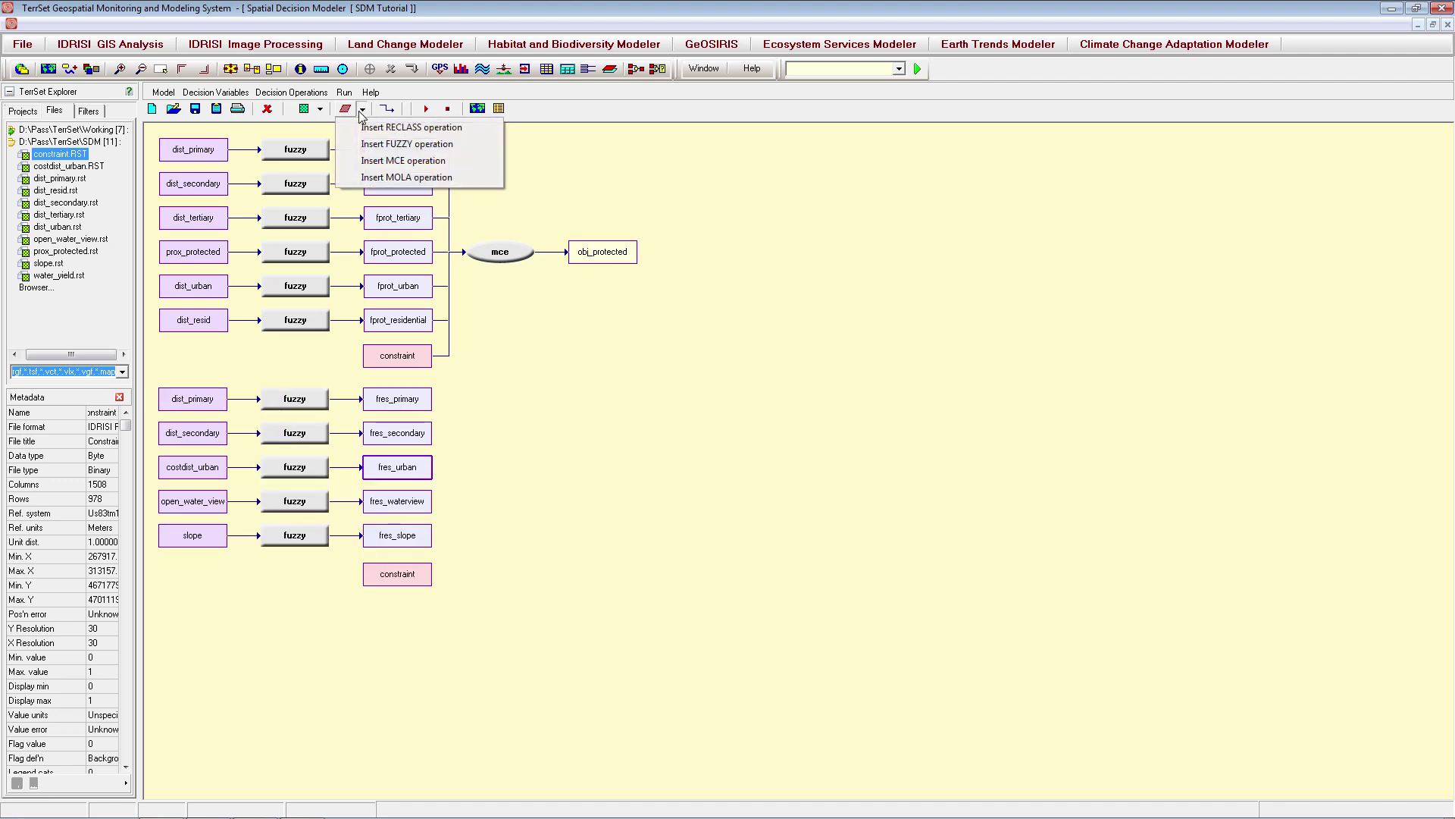
left_click(388, 160)
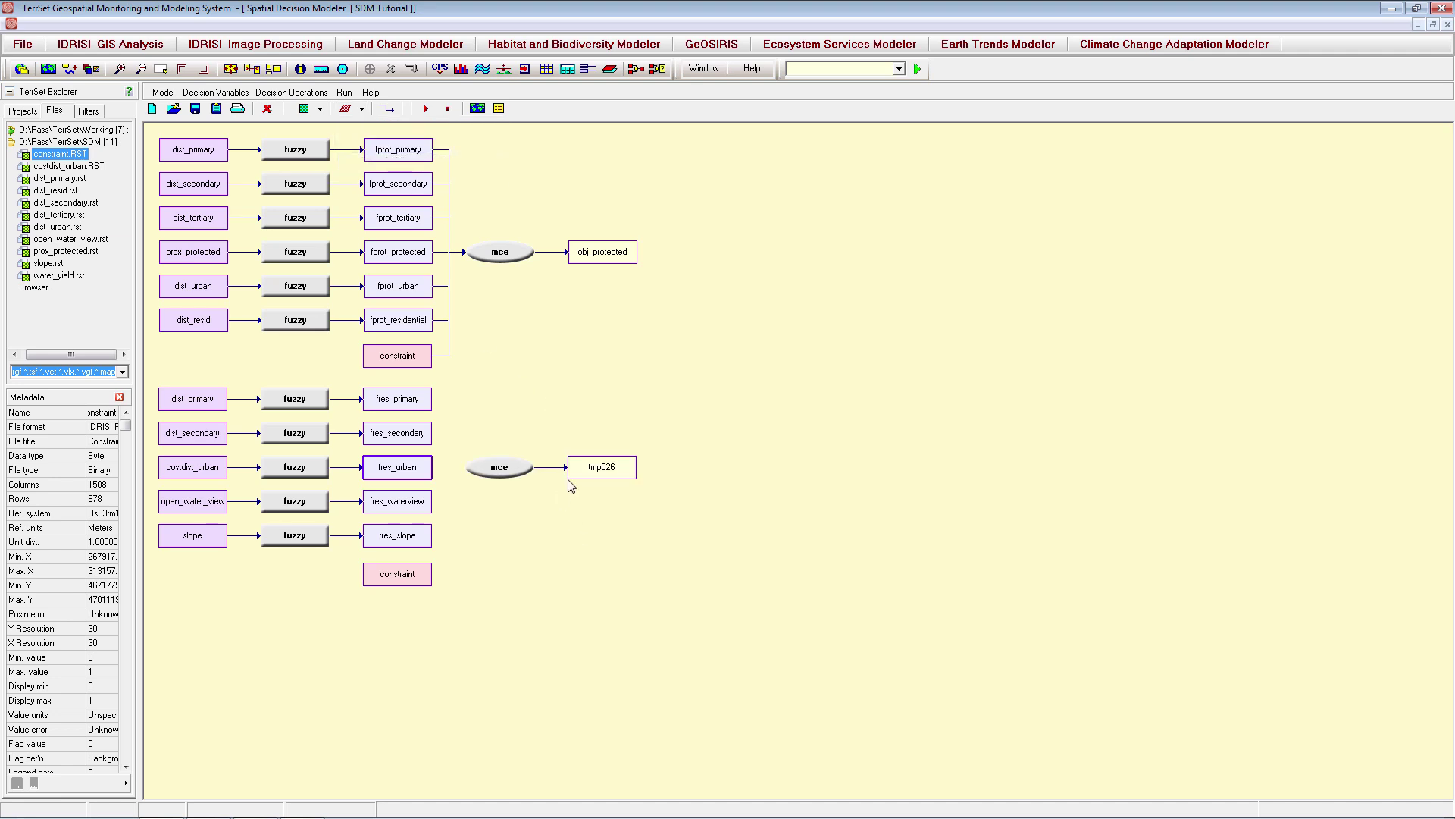
left_click(387, 109)
Step: Link fres_primary into the residential MCE
left_click_drag(424, 400, 487, 468)
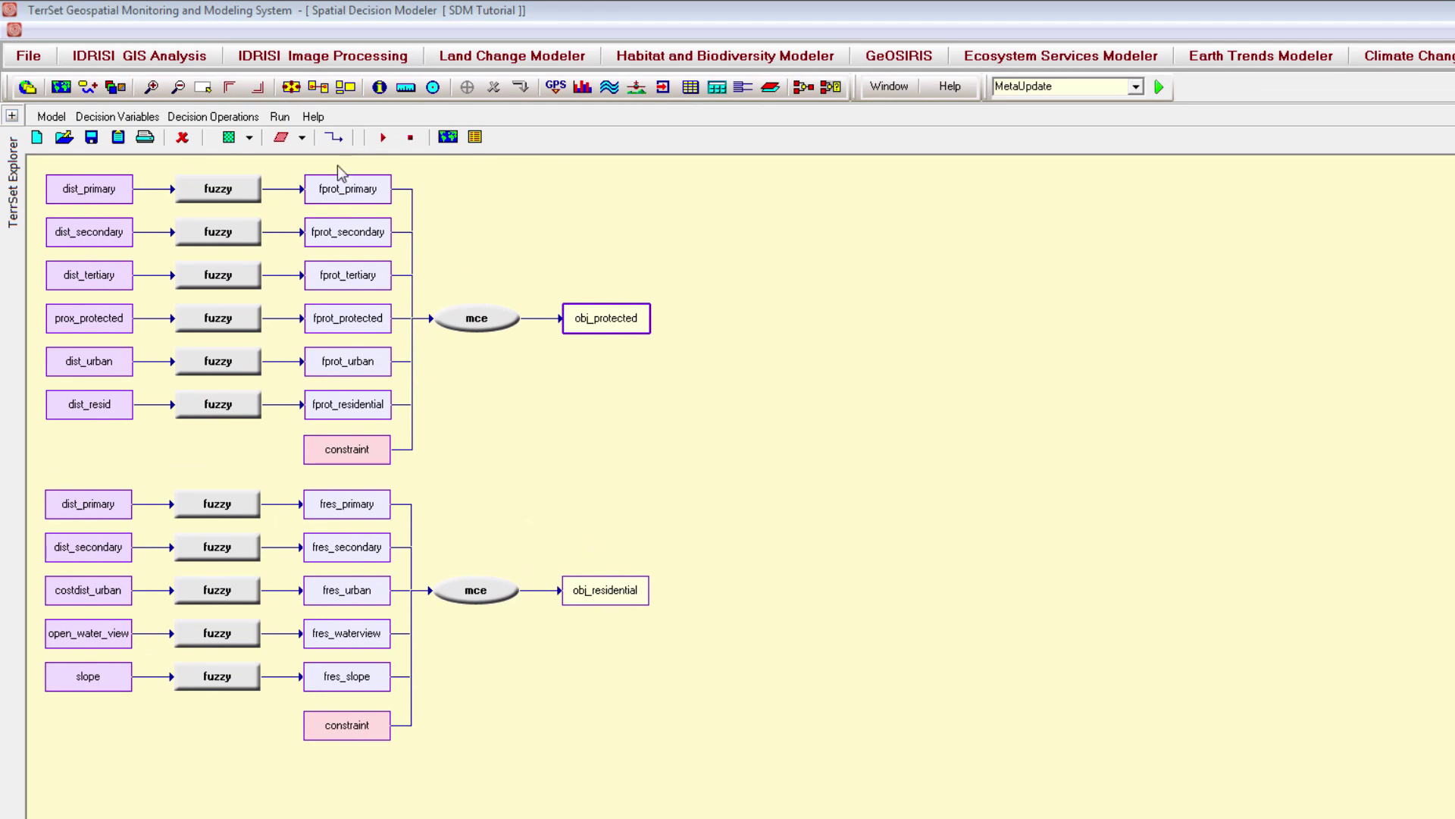
Step: Place a MOLA node between the branches, feed it obj_protected and obj_residential, and open its parameters
left_click(303, 138)
left_click(359, 223)
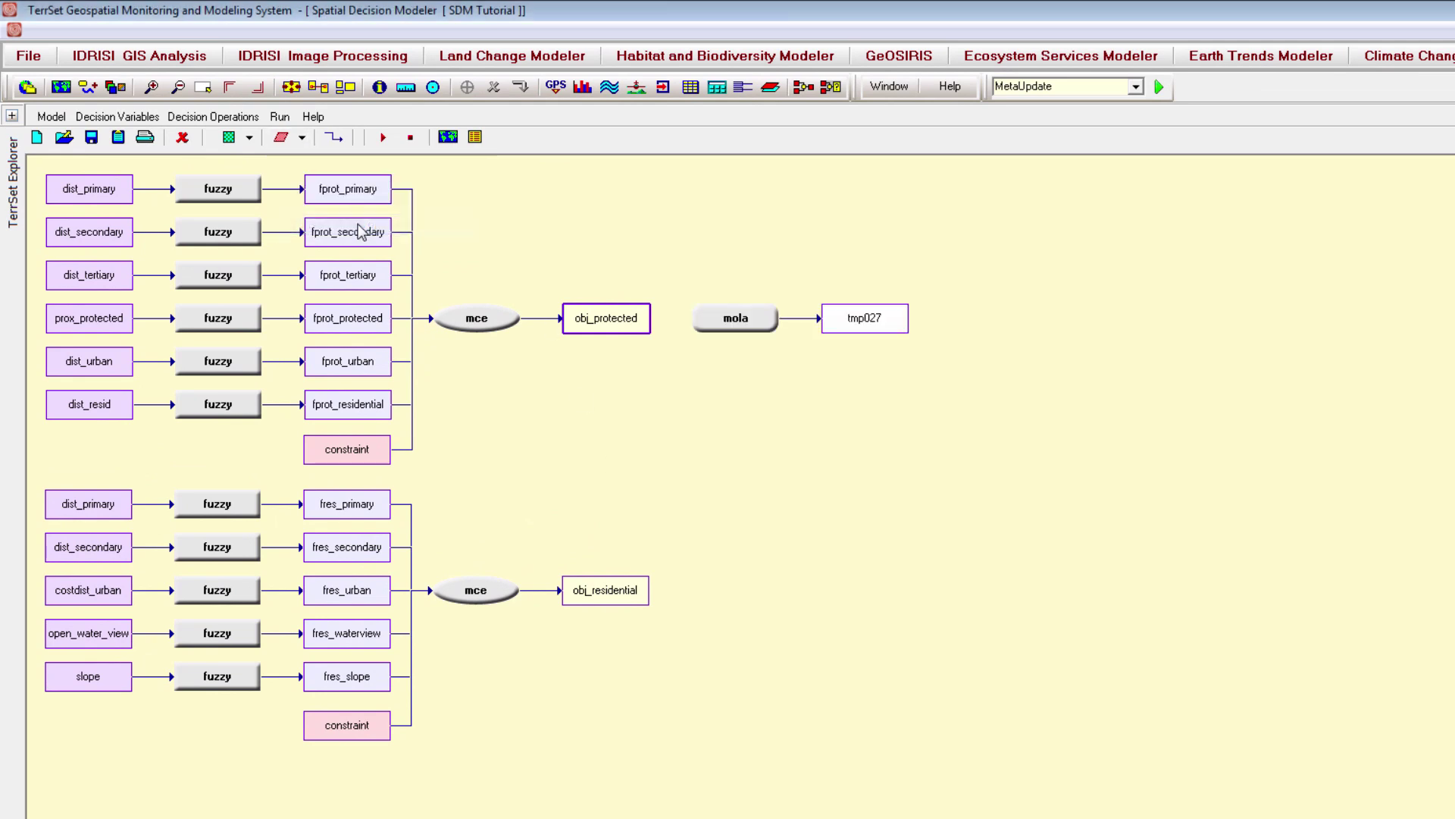
left_click(673, 440)
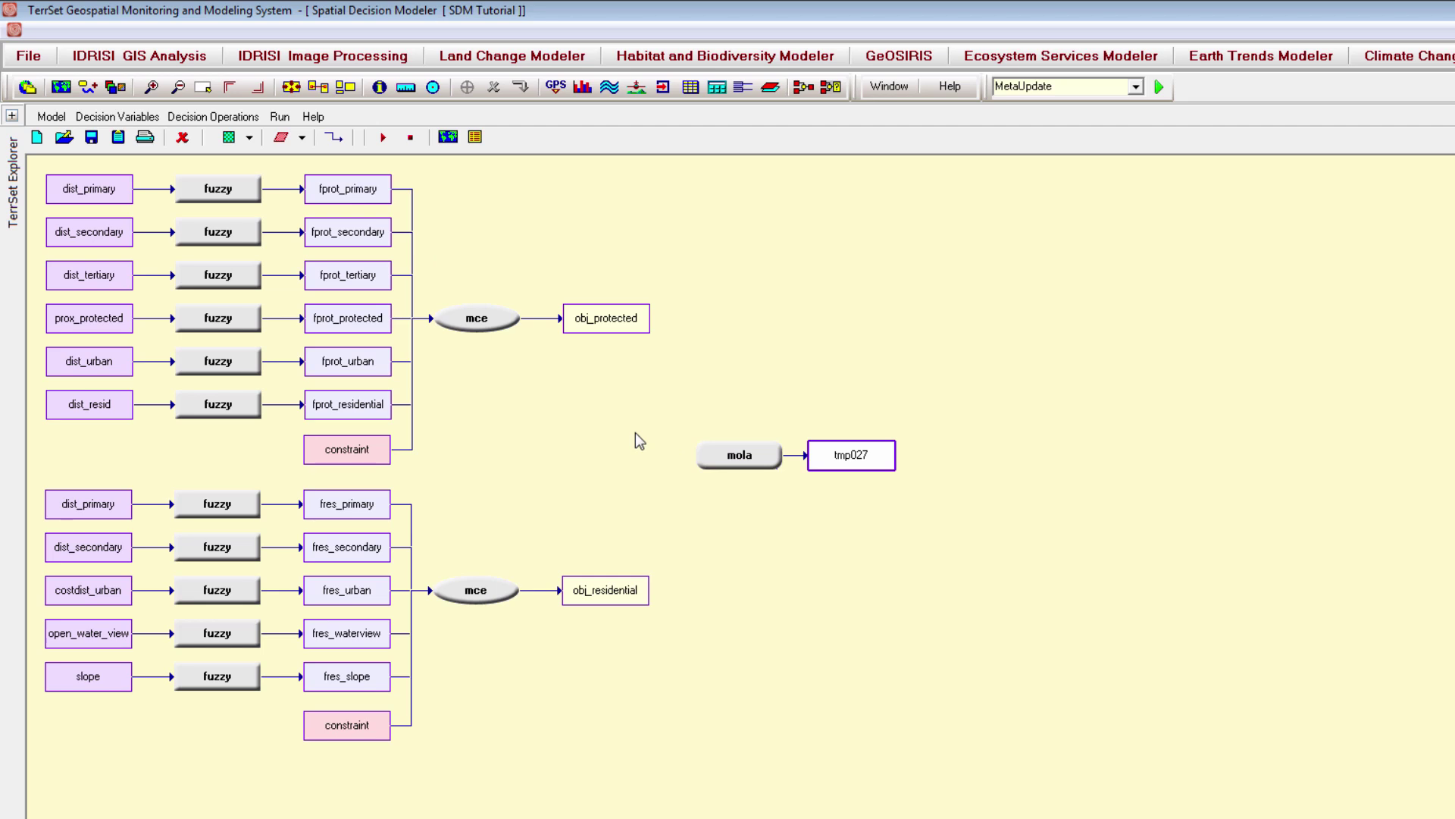
left_click(333, 137)
left_click_drag(646, 330, 715, 455)
left_click_drag(642, 591, 708, 467)
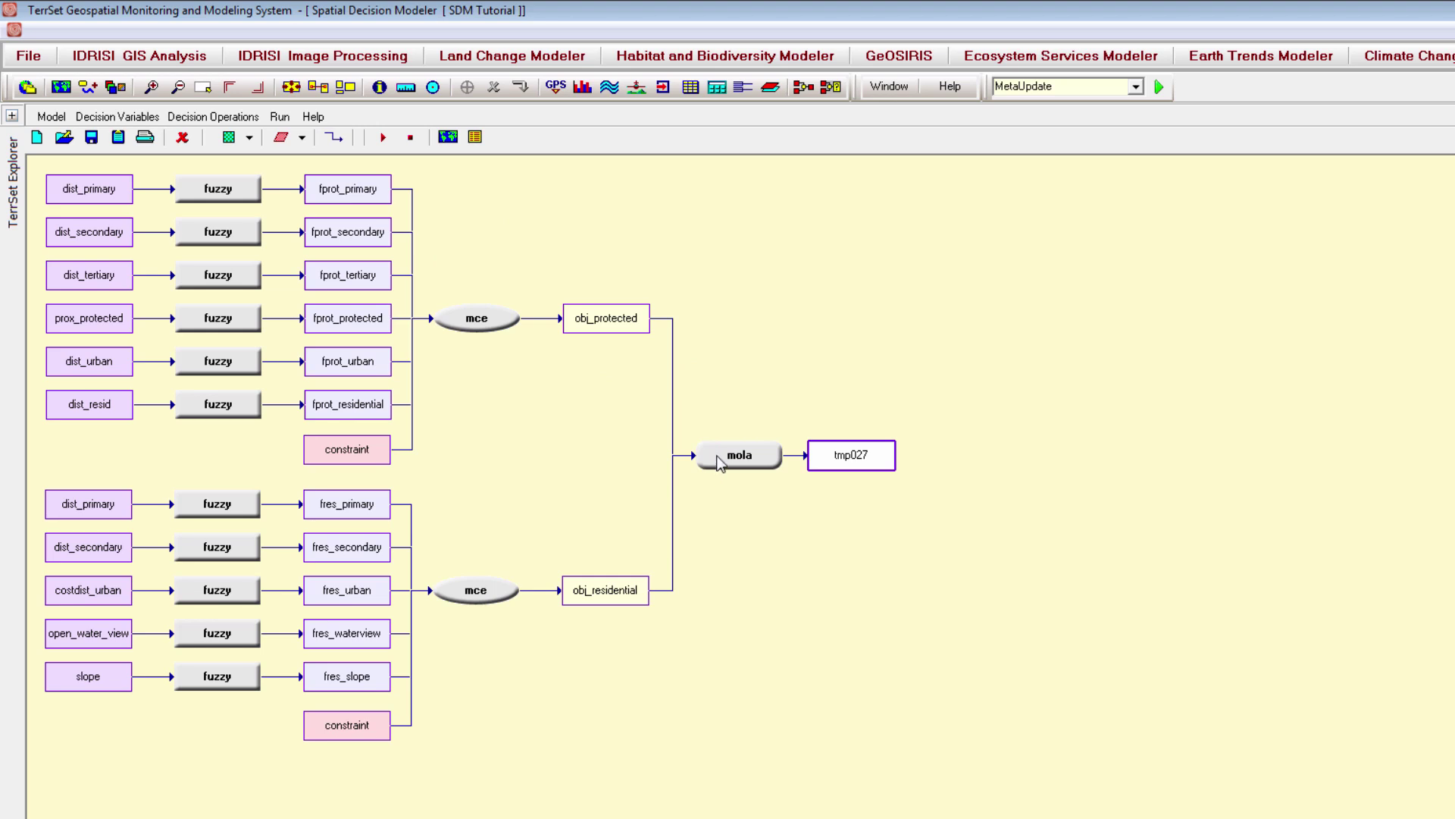
right_click(719, 463)
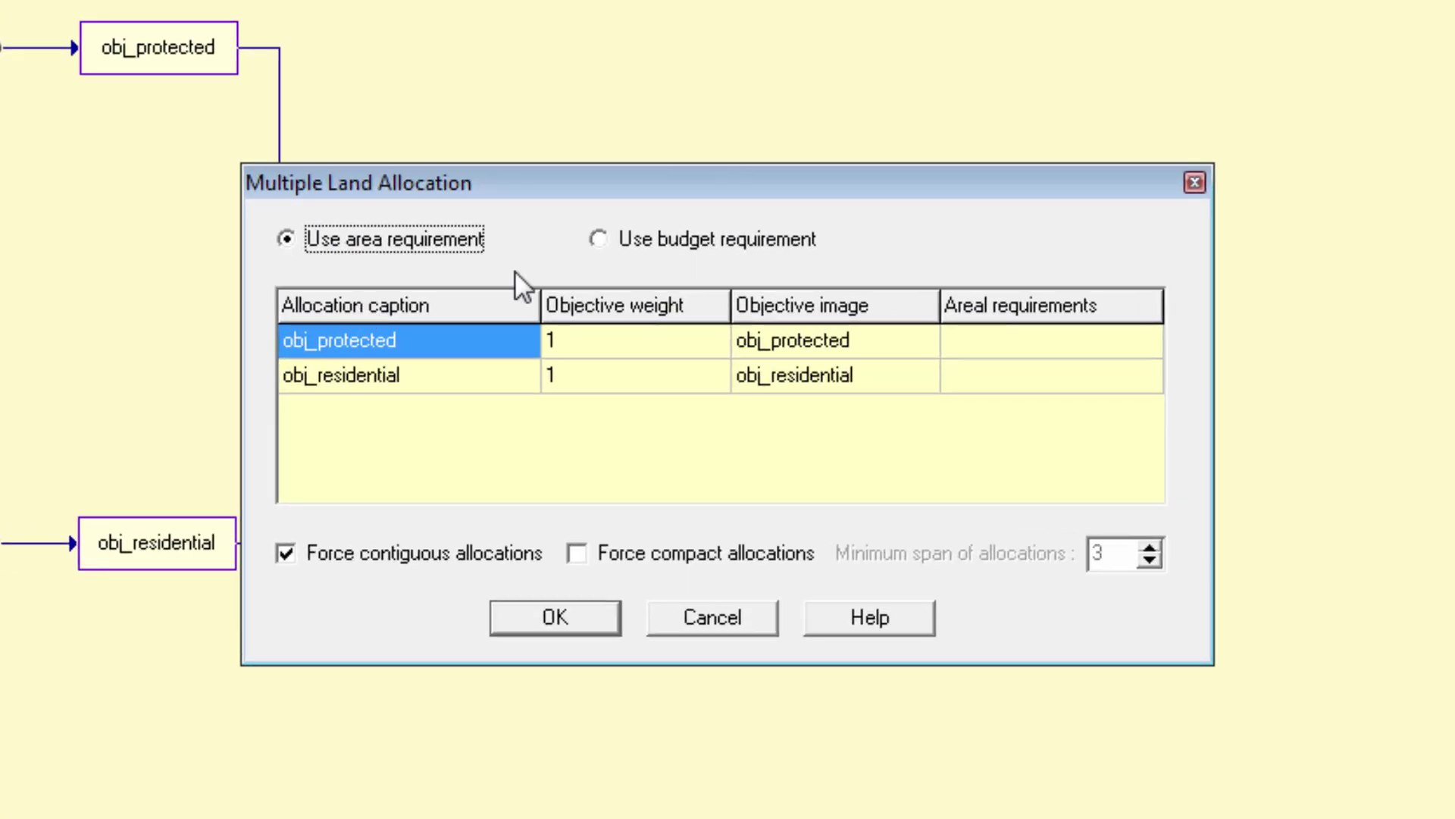
Step: Switch from budget back to area requirements and begin entering obj_protected's areal requirement
left_click(643, 238)
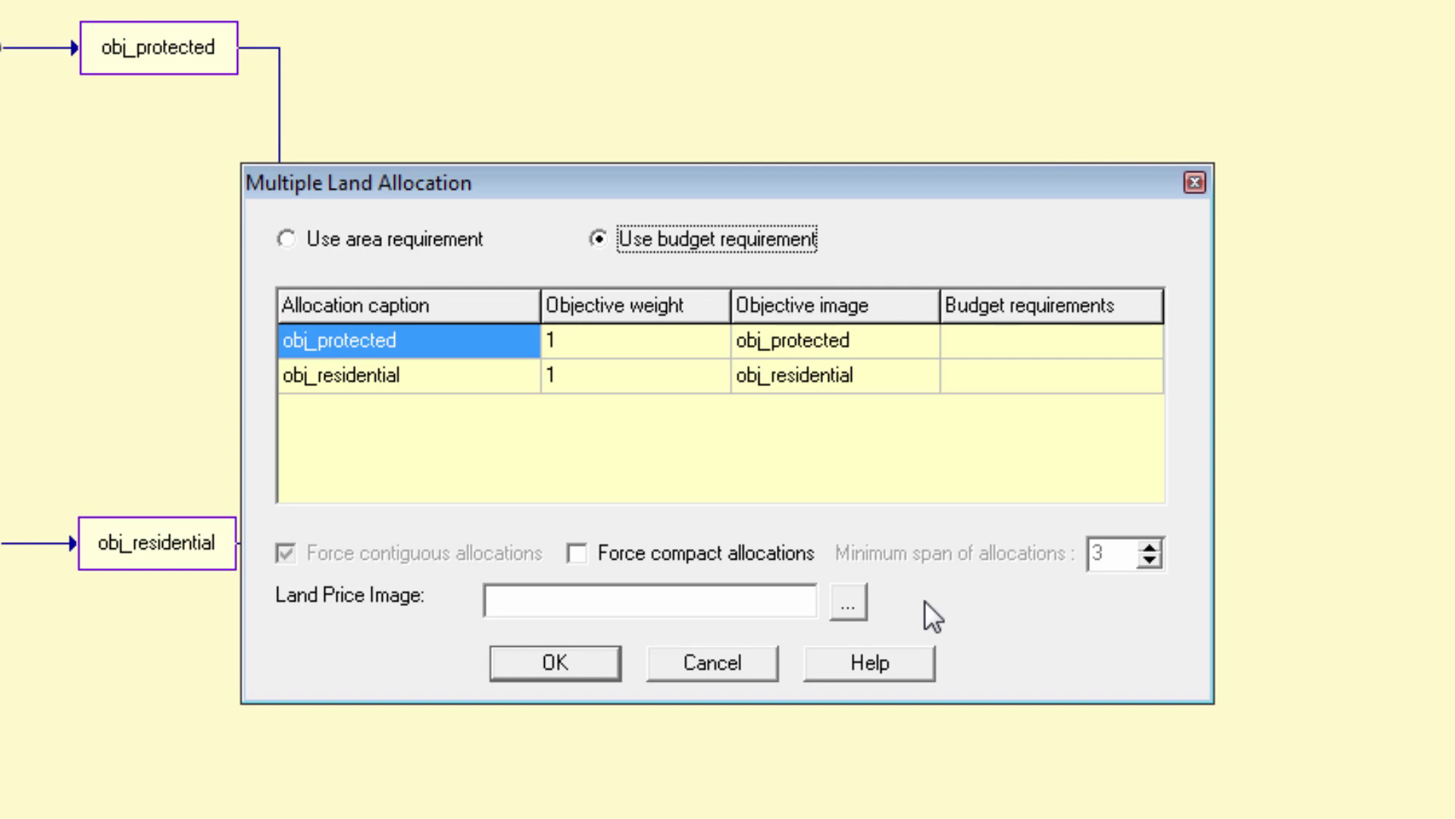
left_click(368, 237)
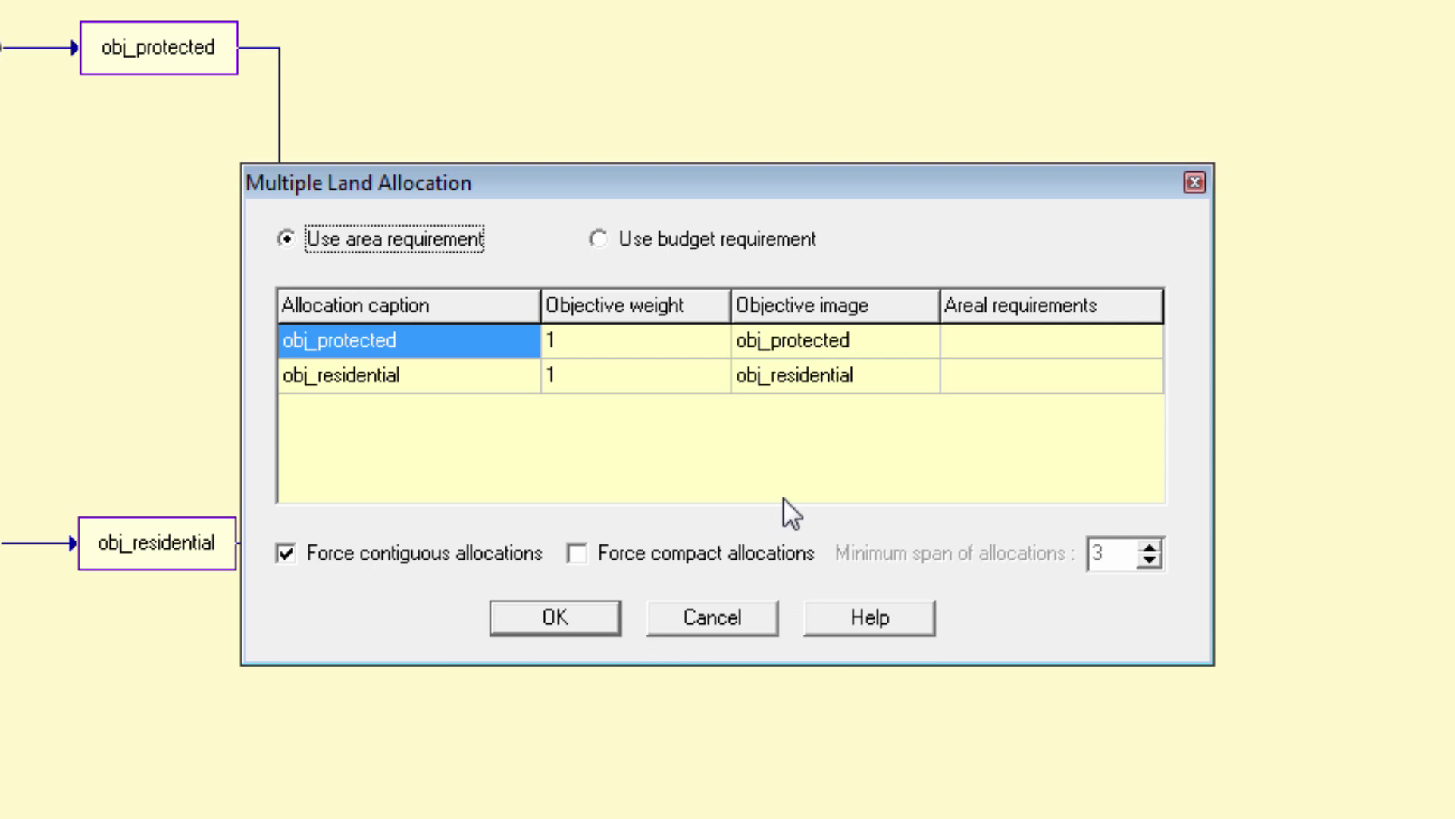
left_click(1002, 341)
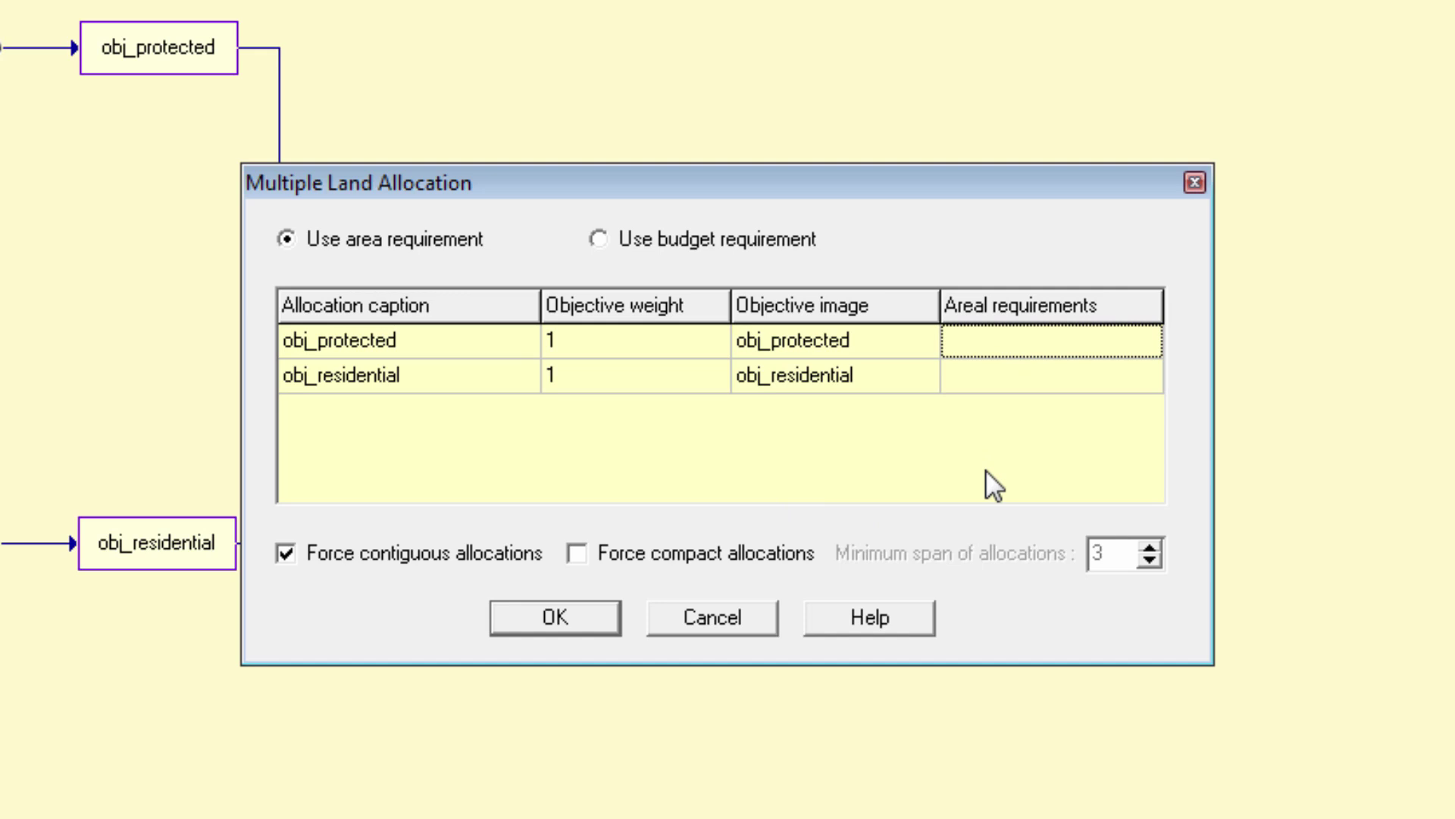
Step: Require 40000 for both MOLA objectives without forced contiguity, outputting allocate_noncont
type("40000")
left_click(1055, 376)
type("40000")
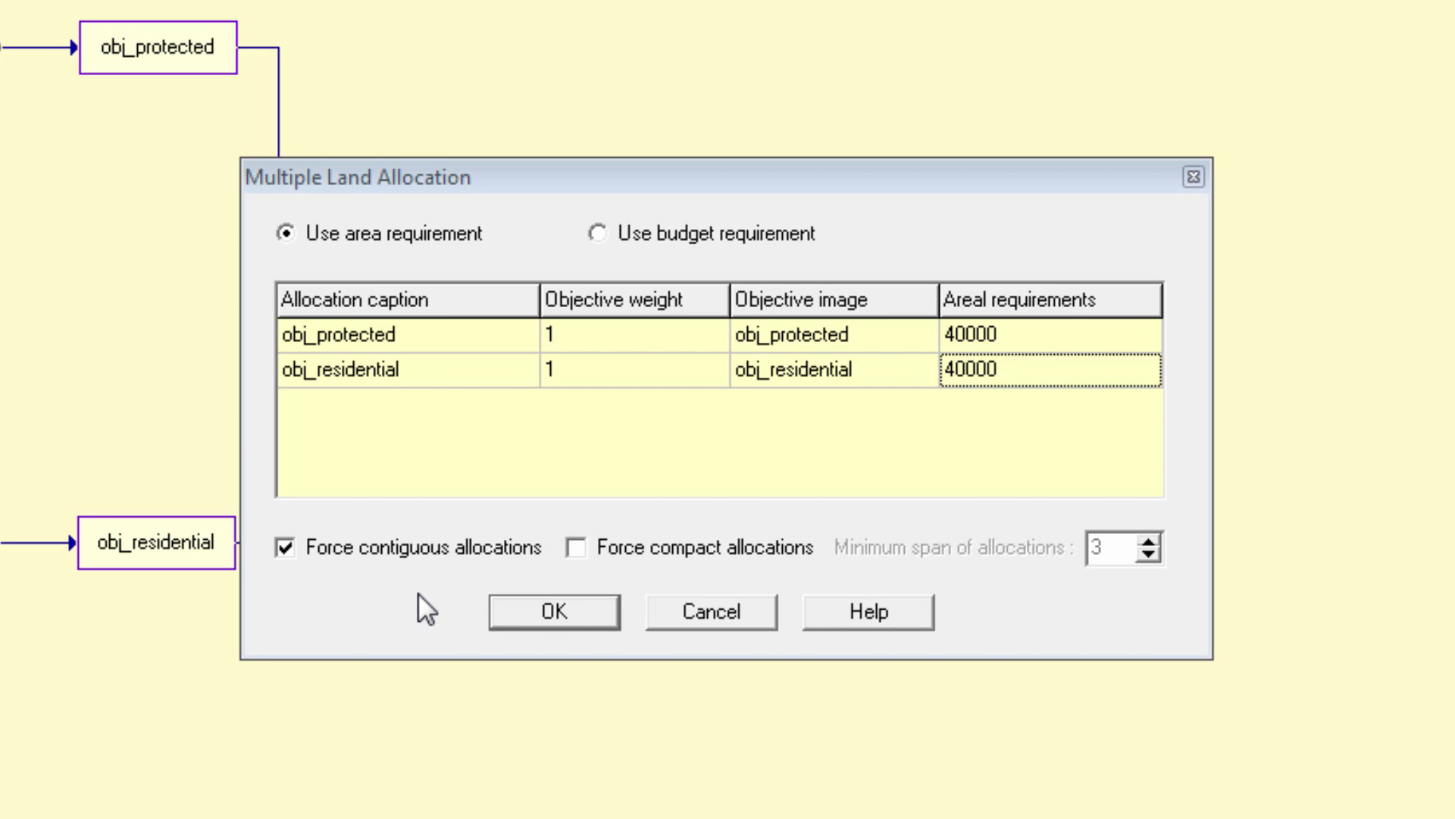
left_click(298, 549)
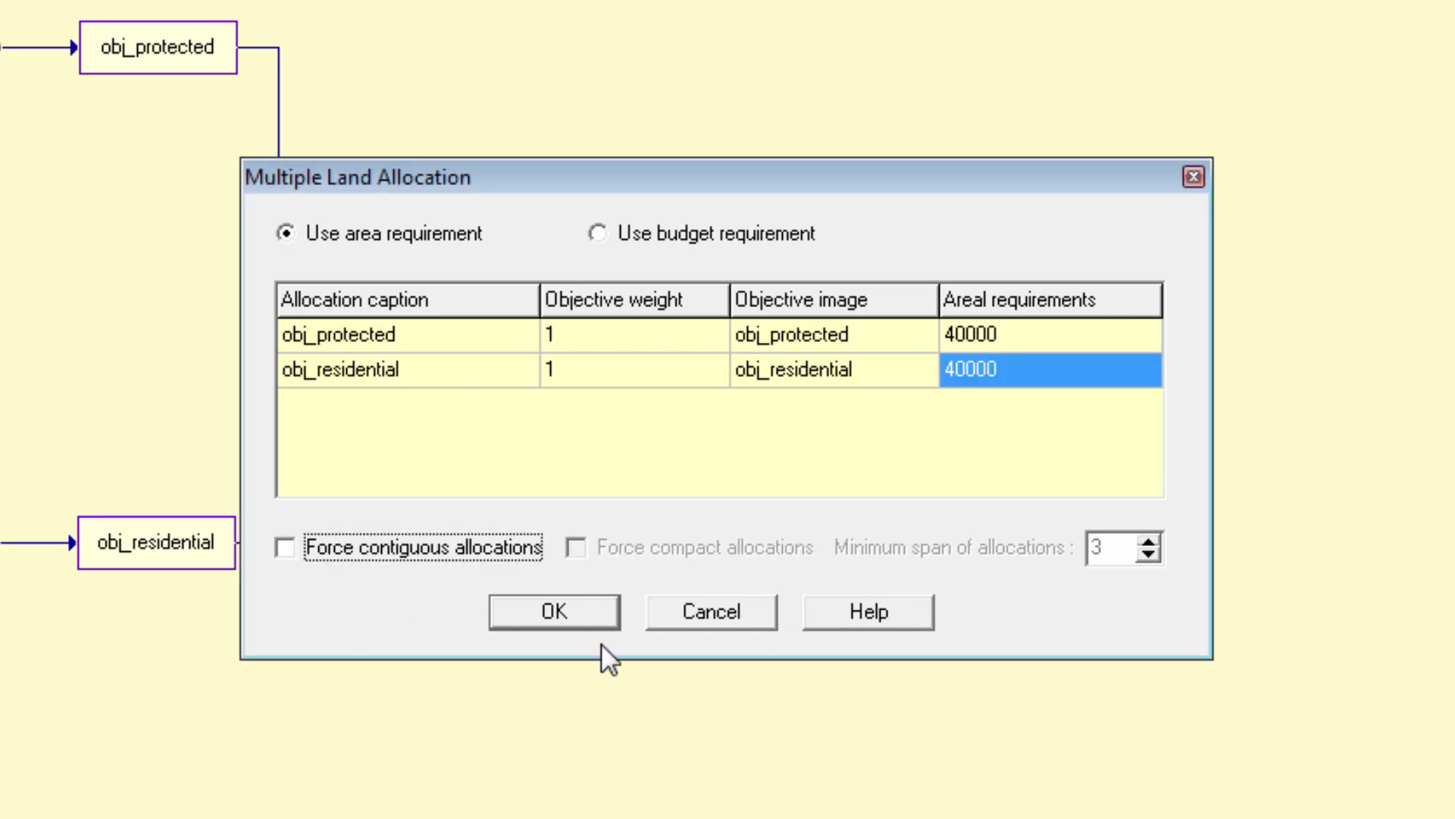
left_click(584, 604)
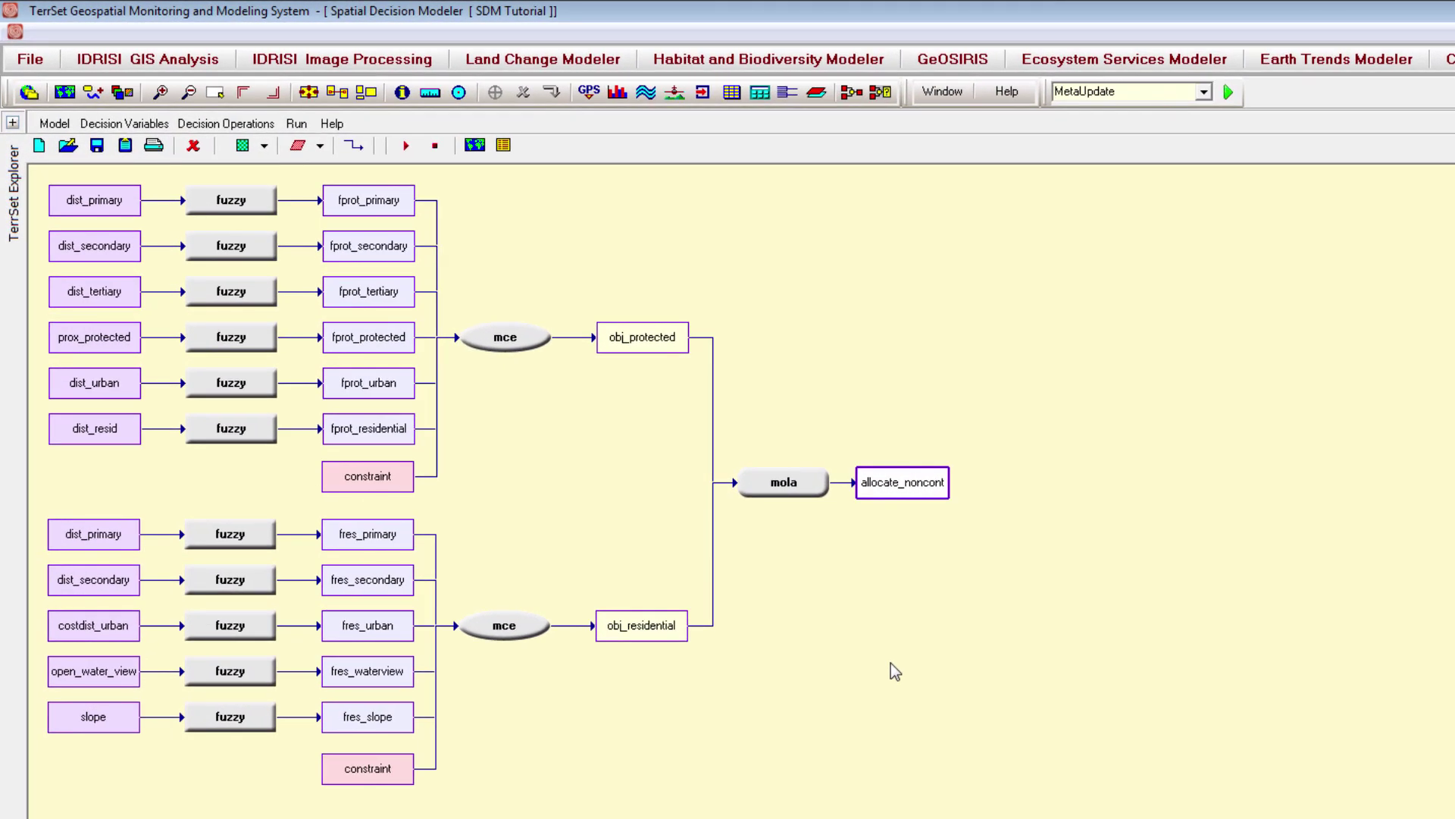
Step: Run the model, overwriting all existing outputs to produce allocate_contig and allocate_noncontig
left_click(407, 150)
left_click(1055, 576)
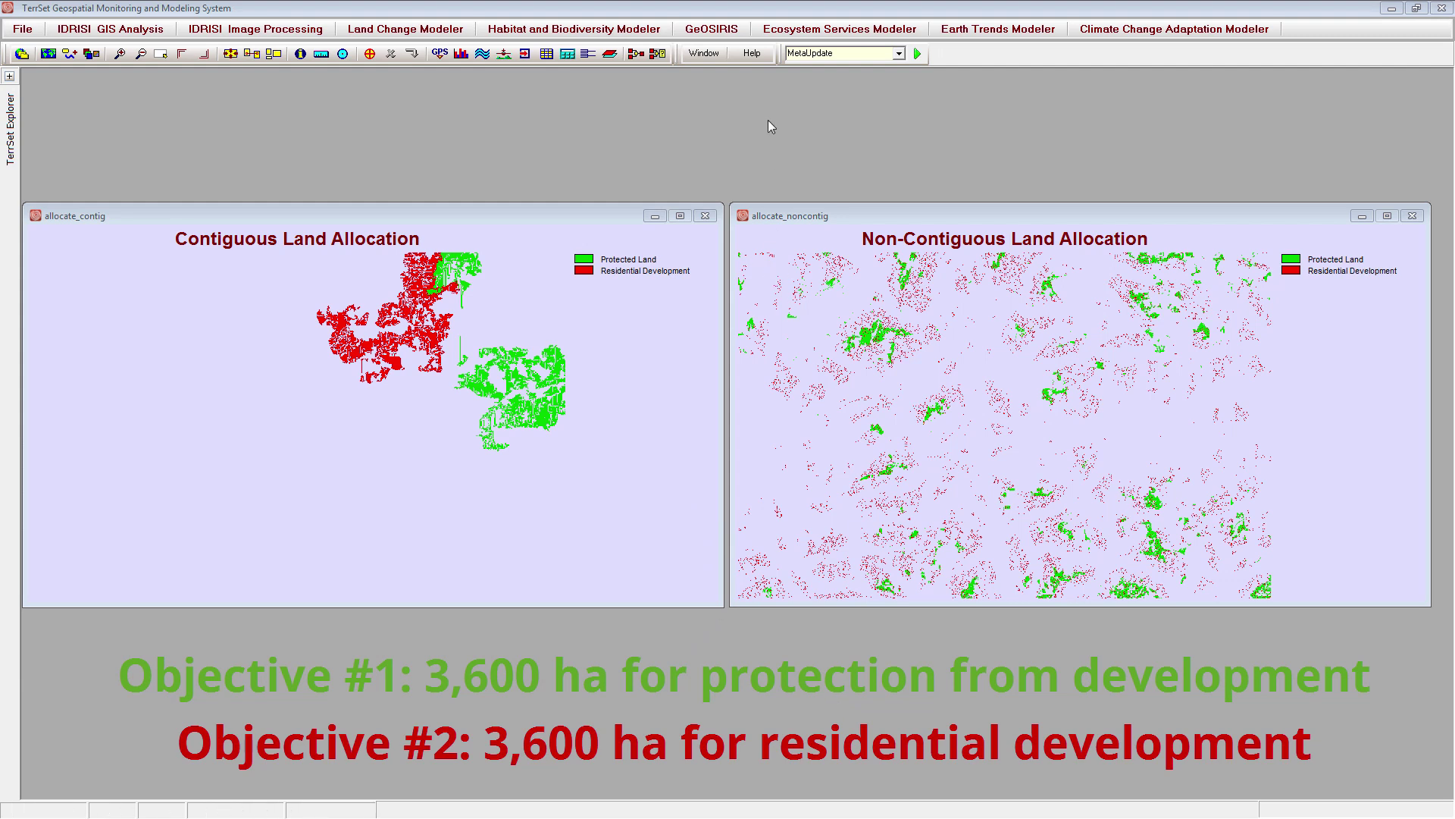
left_click(752, 53)
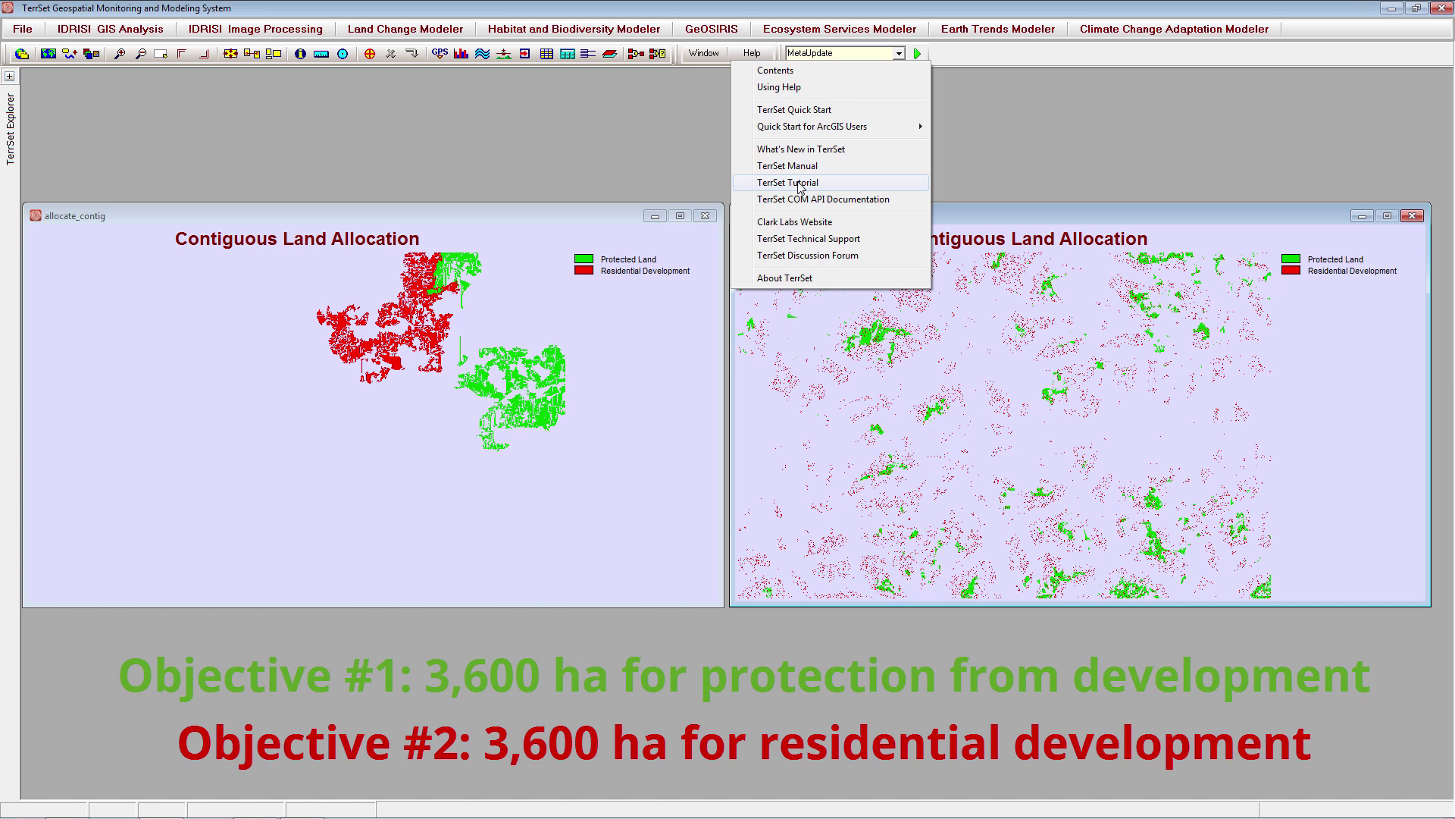
left_click(666, 166)
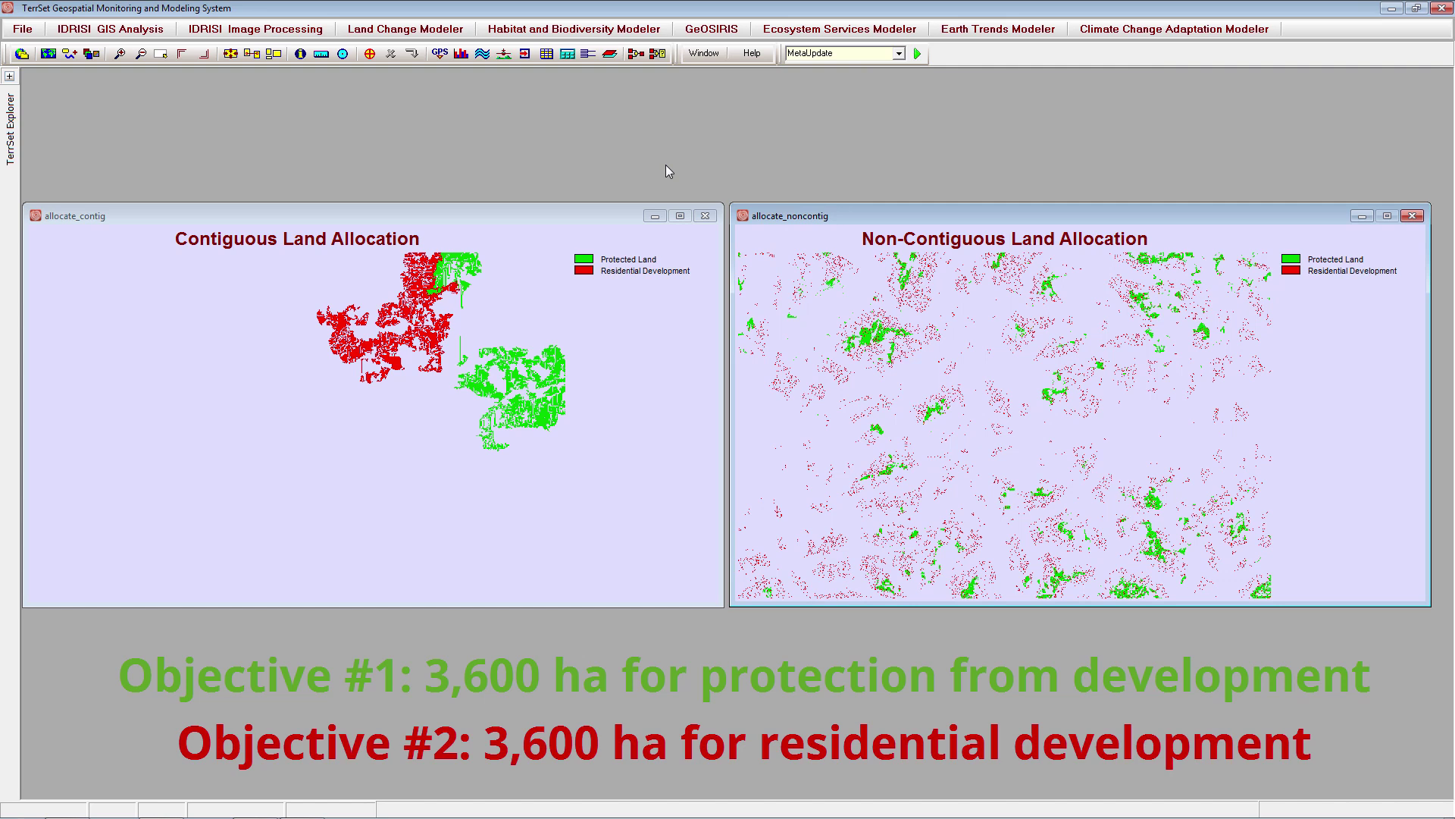